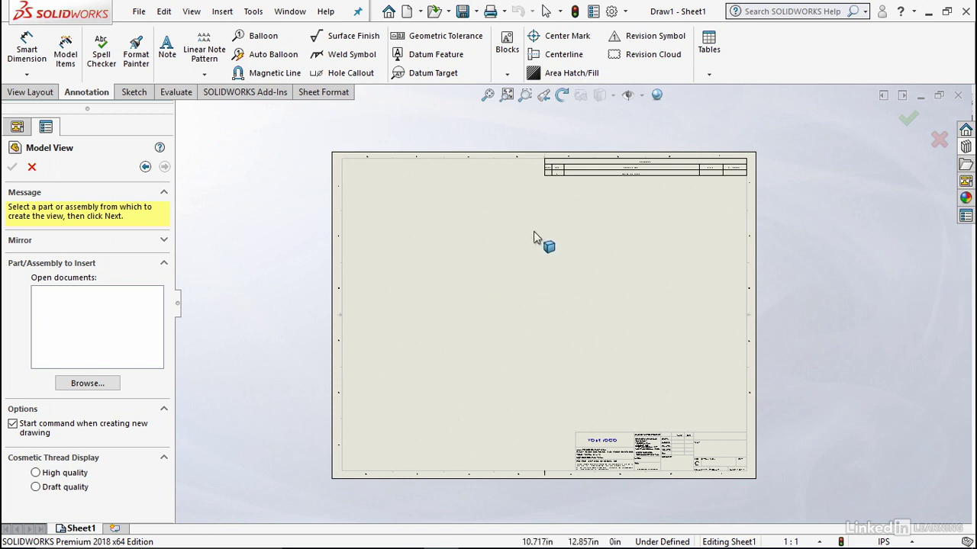
pyautogui.rightClick(511, 275)
pyautogui.click(586, 288)
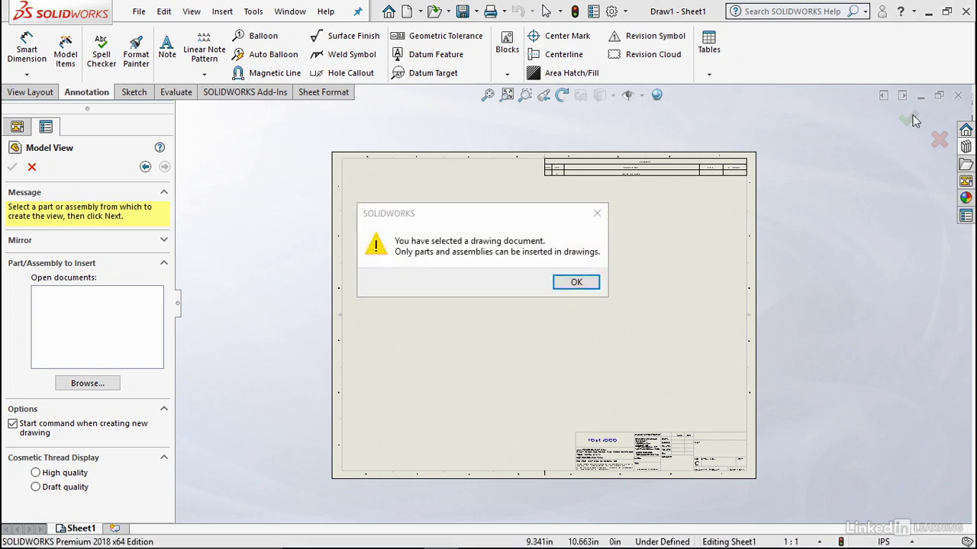
pyautogui.click(592, 282)
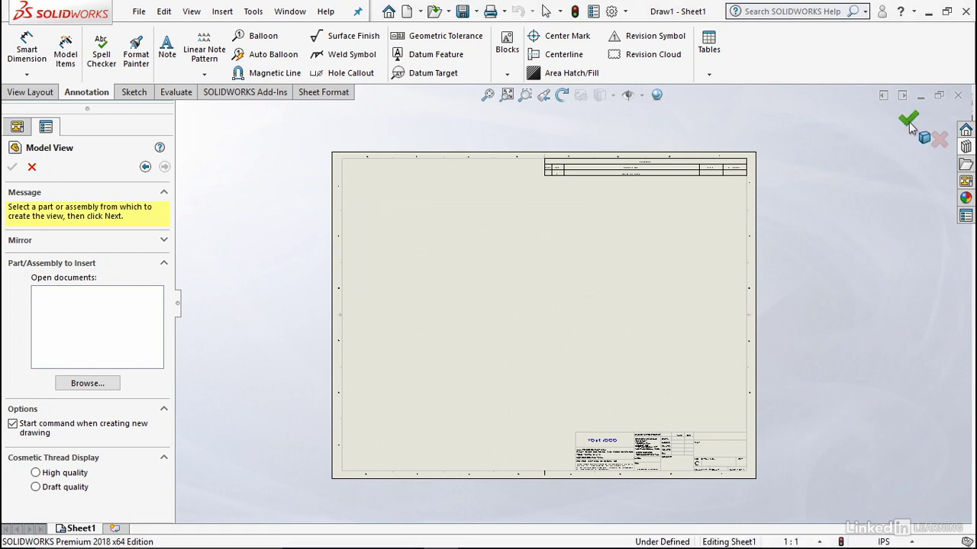
# Cancel the Model View command and start editing the sheet format of Sheet1.
pyautogui.click(31, 167)
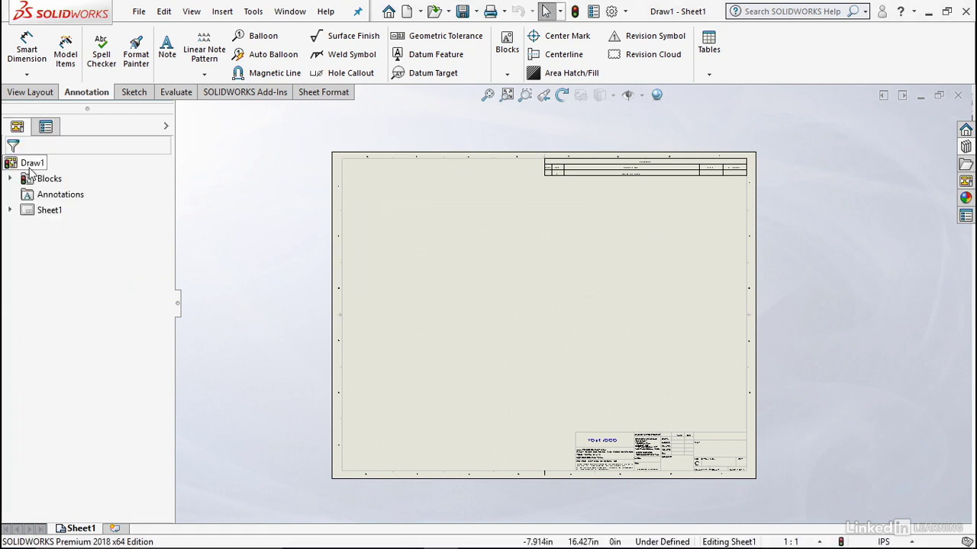
pyautogui.rightClick(500, 324)
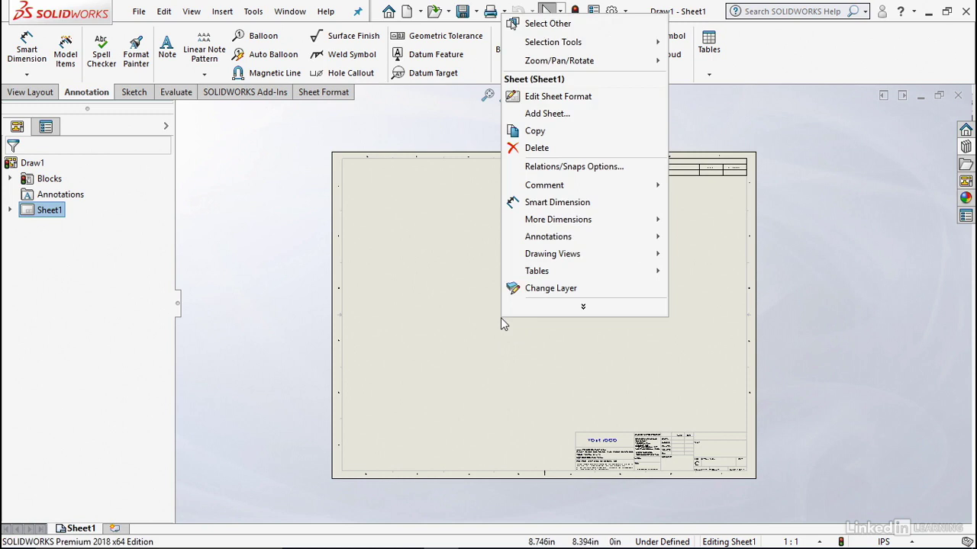
pyautogui.click(596, 99)
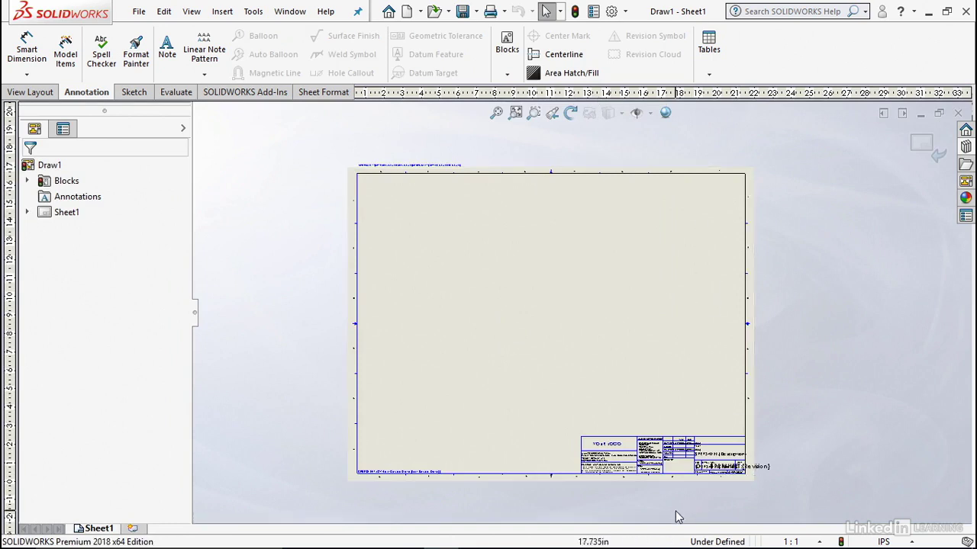
# Delete the YOUR LOGO placeholder note from the title block.
pyautogui.scroll(-5, 674, 505)
pyautogui.scroll(-3, 636, 418)
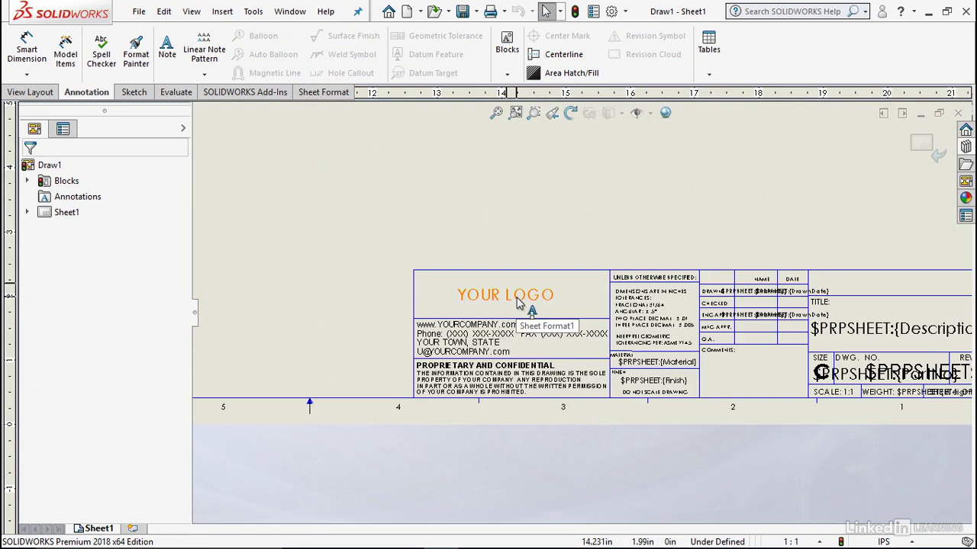
pyautogui.moveTo(517, 303); pyautogui.dragTo(353, 197)
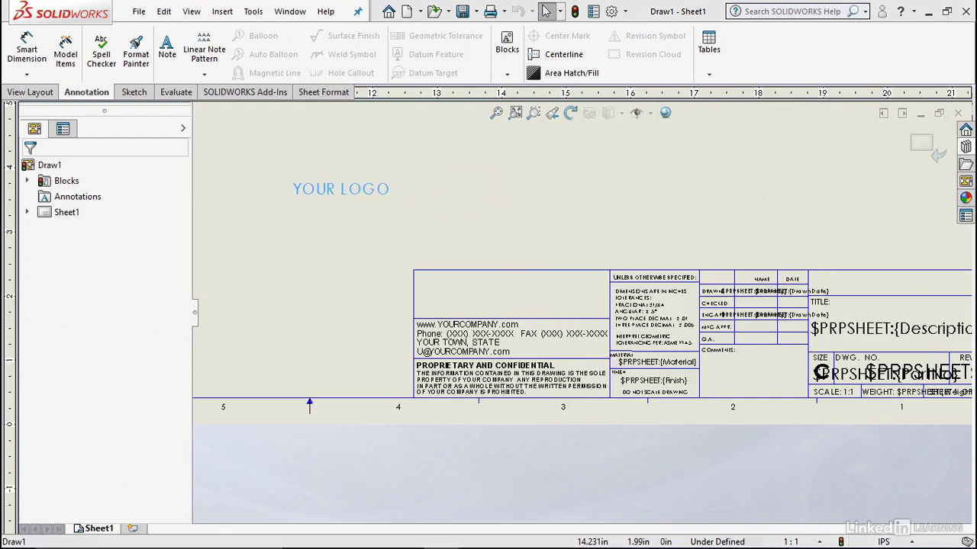
pyautogui.press('Delete')
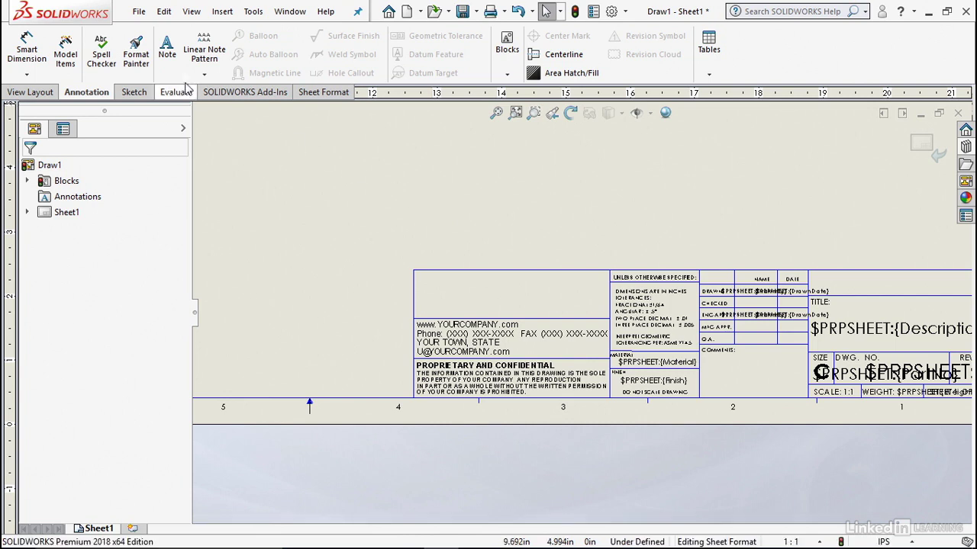
# Customize the CommandManager by adding the Sketch Picture command from the Sketch category to the Sketch tools.
pyautogui.click(133, 92)
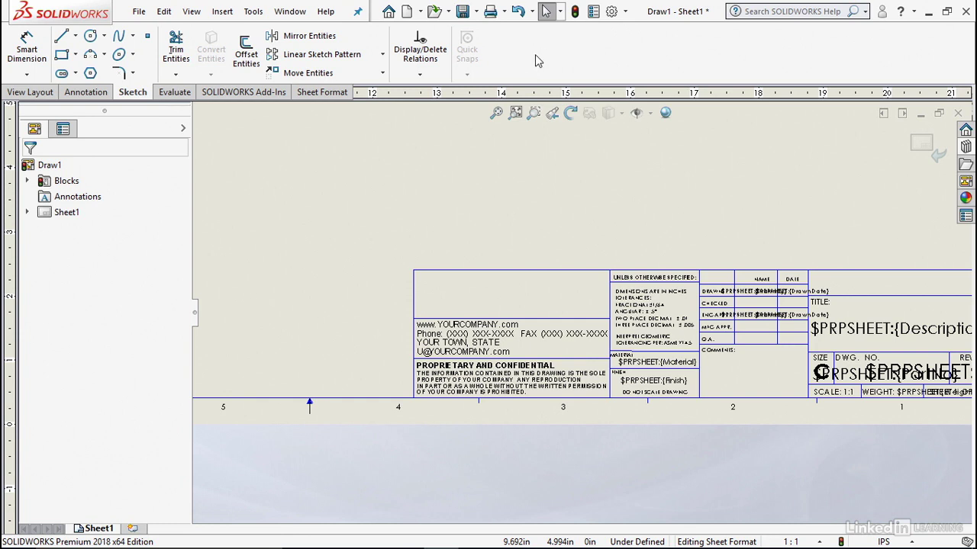
pyautogui.rightClick(136, 92)
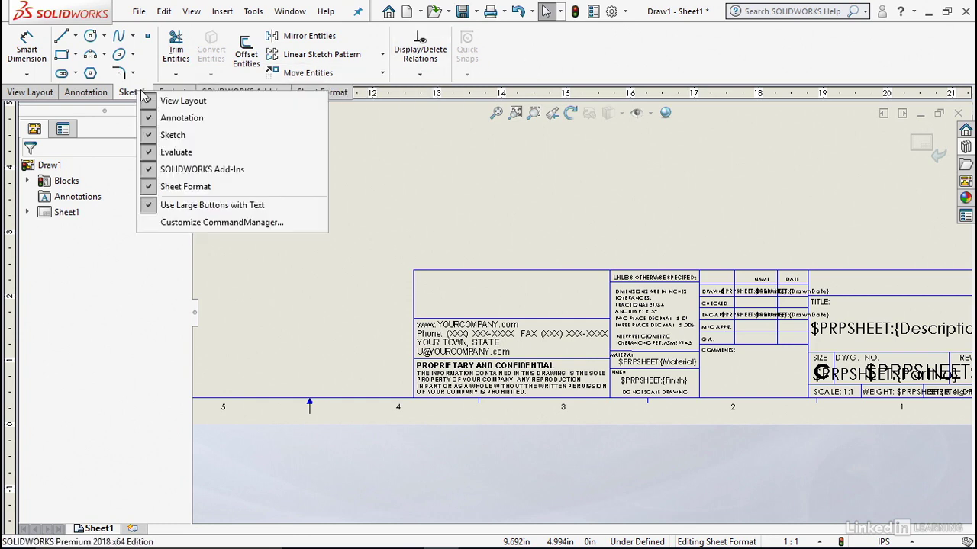
pyautogui.click(234, 222)
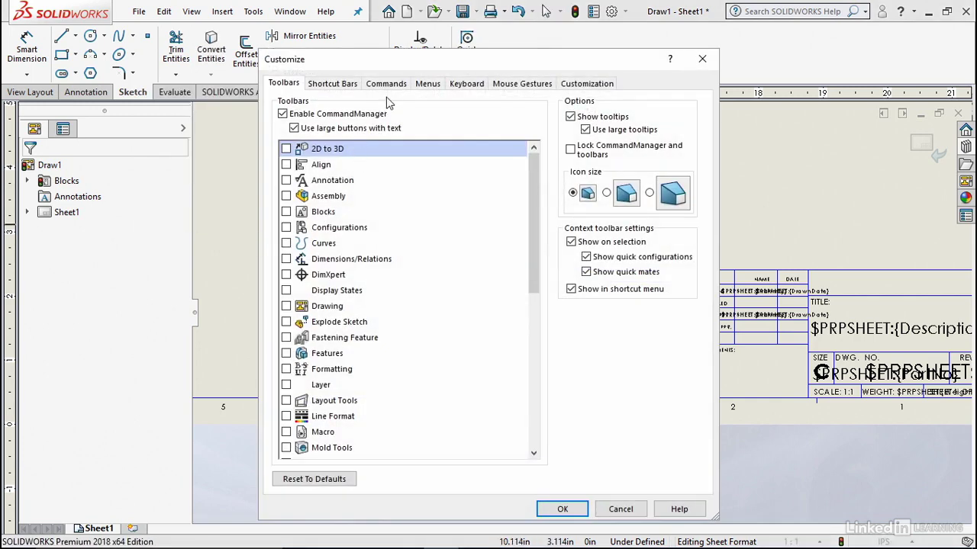
pyautogui.click(386, 83)
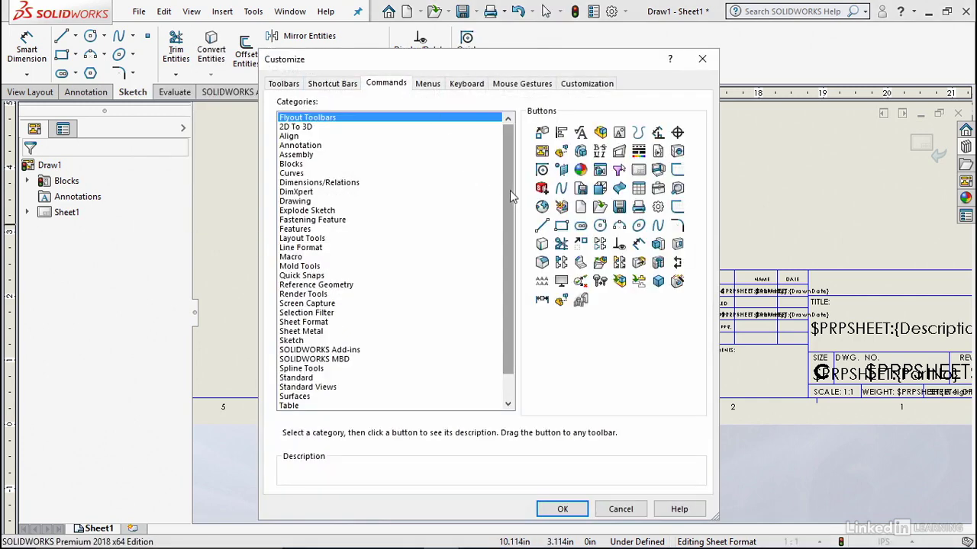
pyautogui.scroll(-1, 511, 197)
pyautogui.click(296, 313)
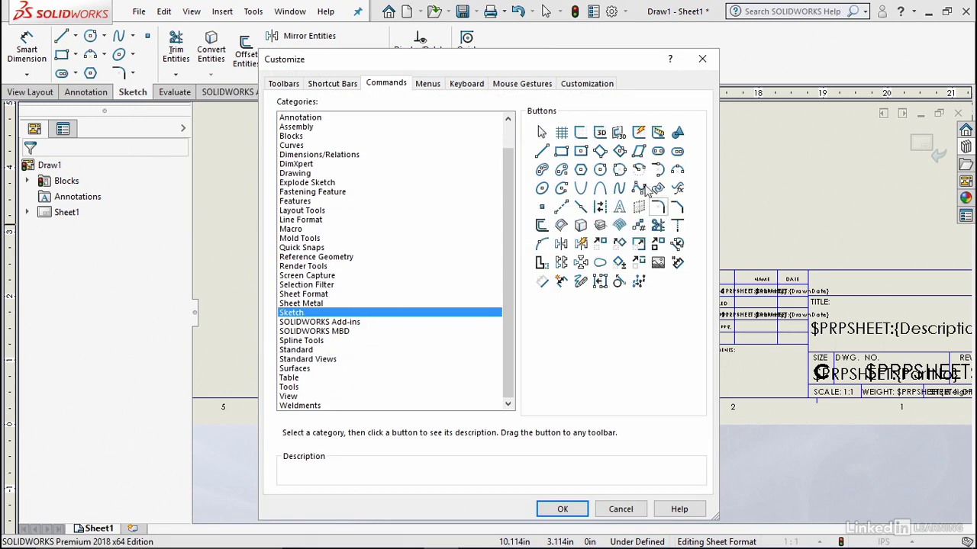
pyautogui.moveTo(612, 63); pyautogui.dragTo(604, 128)
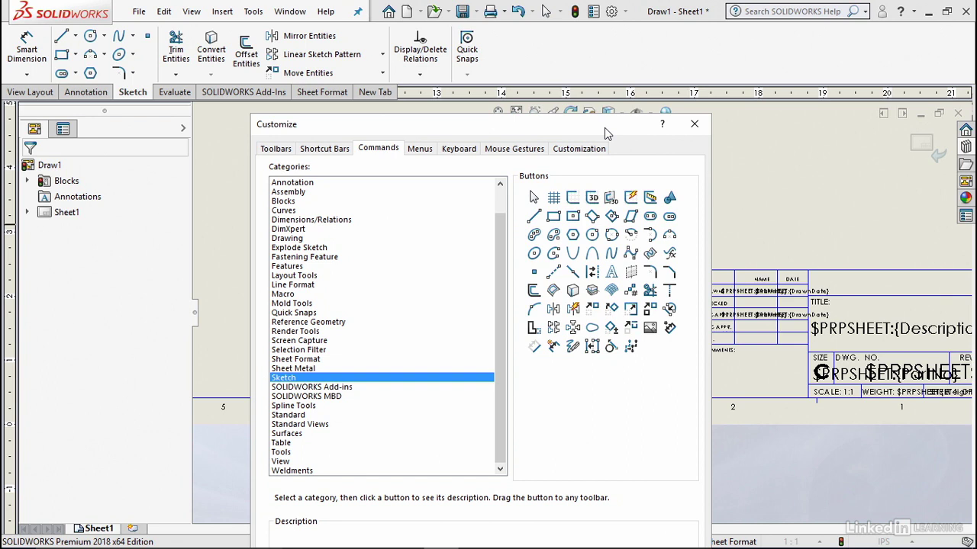
pyautogui.moveTo(650, 327)
pyautogui.mouseDown()
pyautogui.moveTo(563, 96)
pyautogui.moveTo(530, 57)
pyautogui.mouseUp()
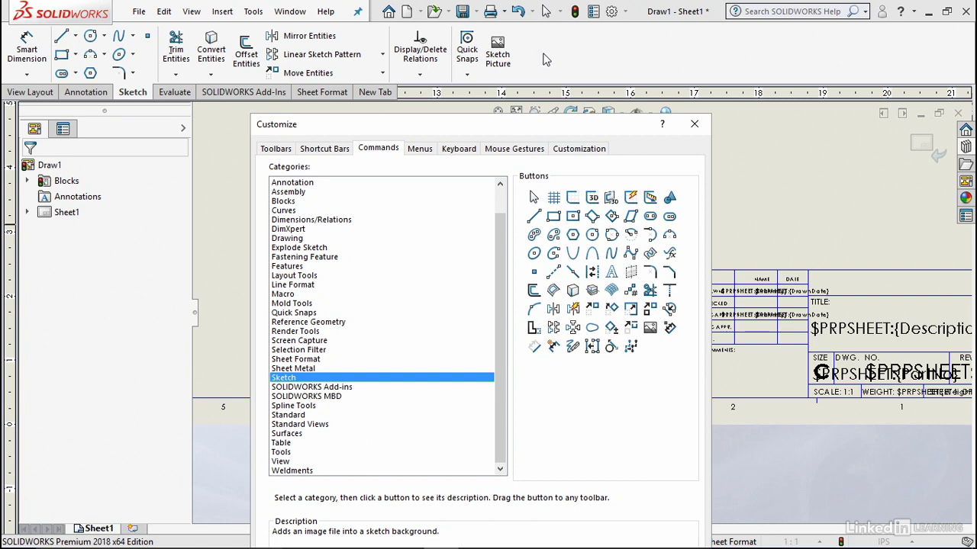
pyautogui.moveTo(590, 116); pyautogui.dragTo(588, 65)
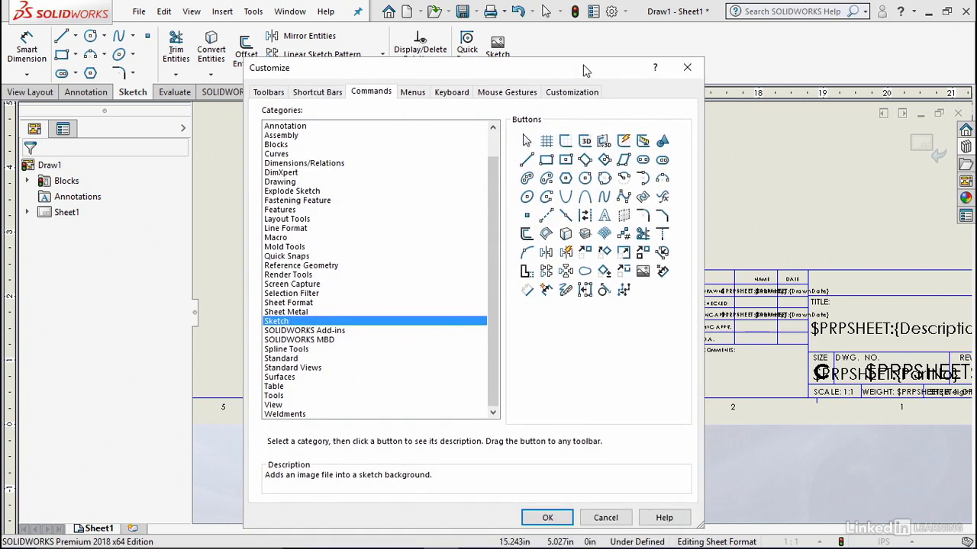
pyautogui.click(562, 520)
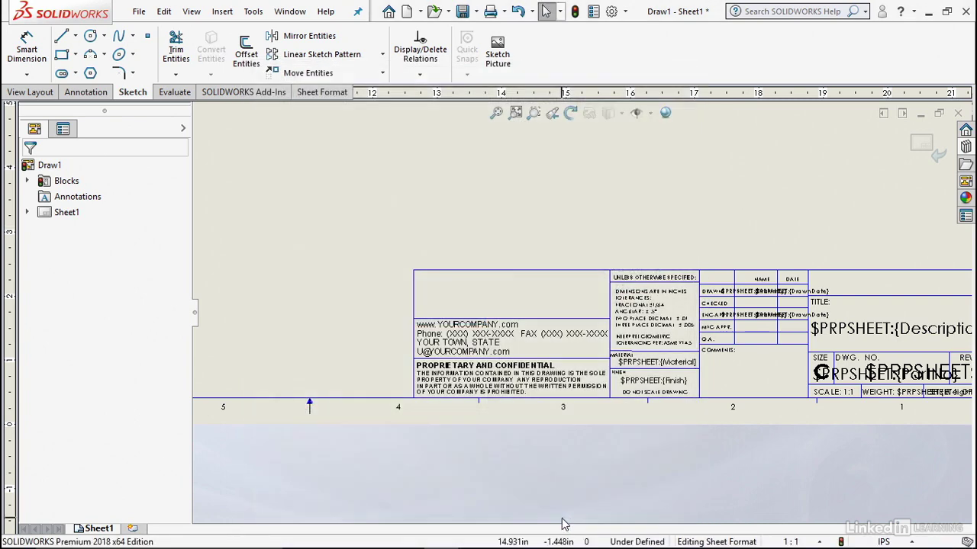
# Insert LOGO.png from the Exercise Files folder Ch 15 > 15_01 as a sketch picture.
pyautogui.click(497, 55)
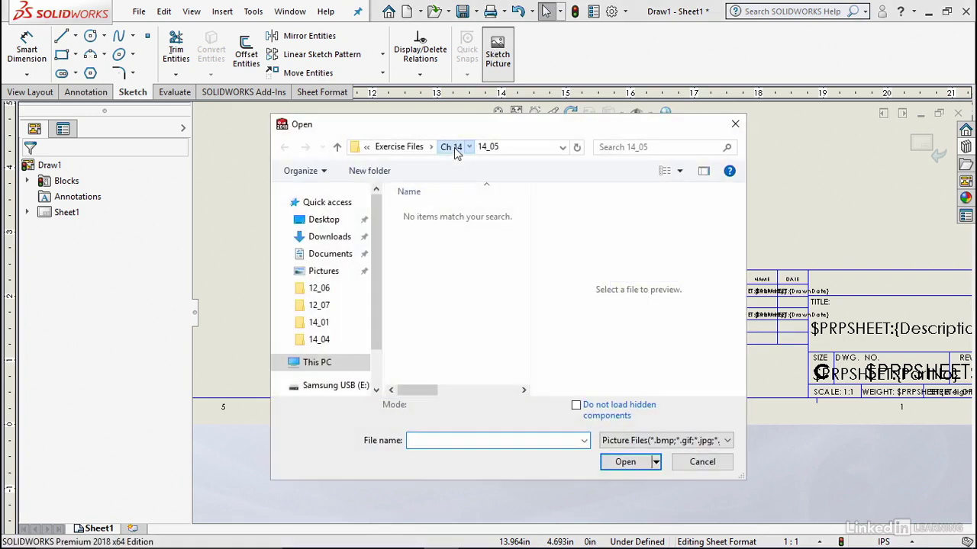
pyautogui.click(452, 146)
pyautogui.click(458, 149)
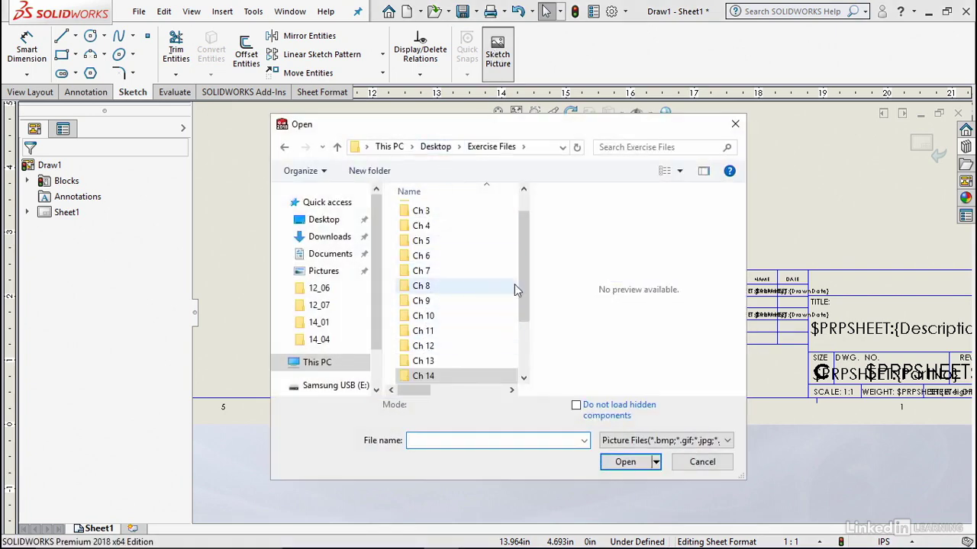
pyautogui.moveTo(523, 284); pyautogui.dragTo(525, 331)
pyautogui.doubleClick(418, 316)
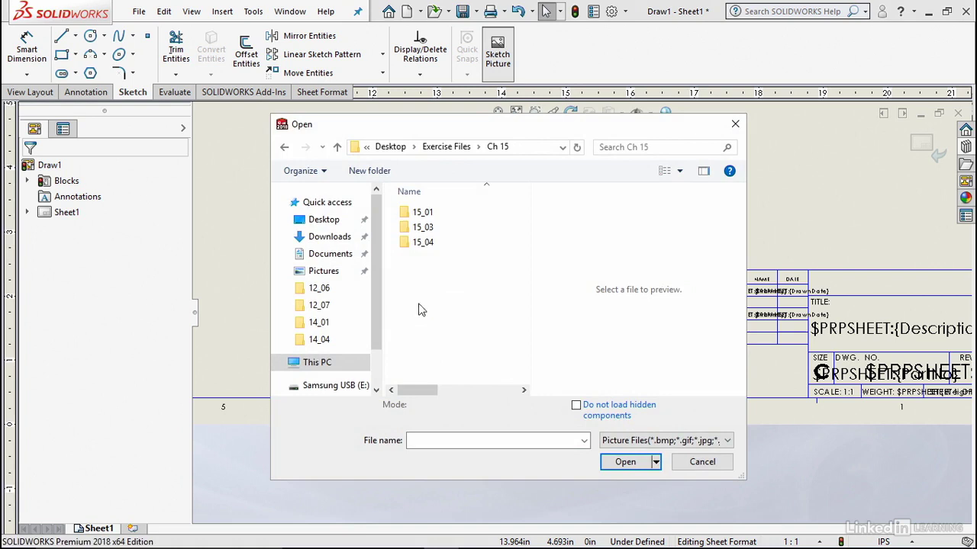
pyautogui.doubleClick(419, 212)
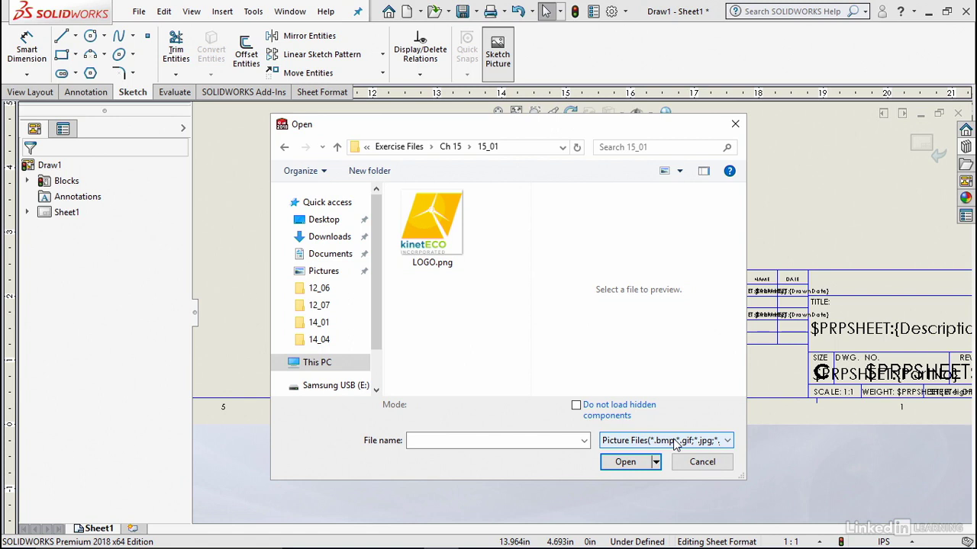
pyautogui.click(408, 220)
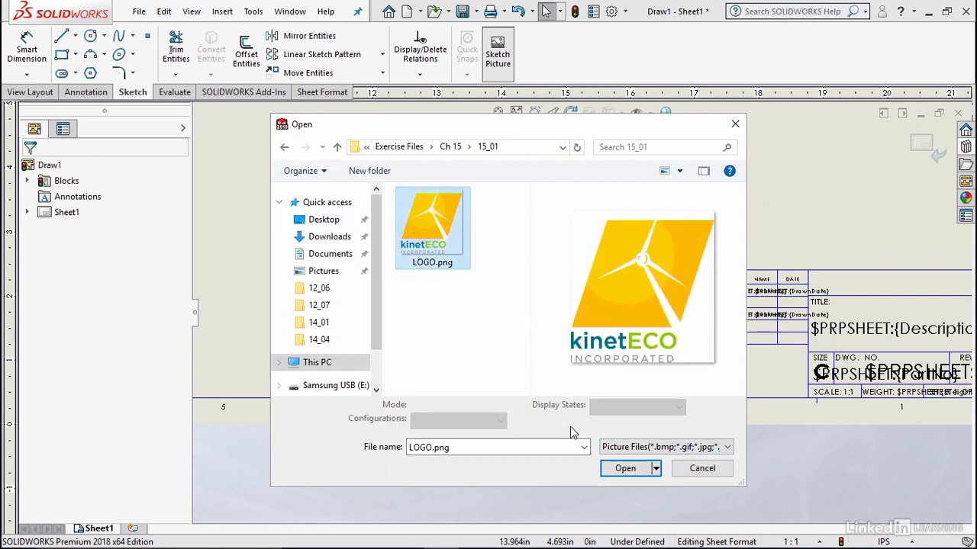
pyautogui.click(626, 469)
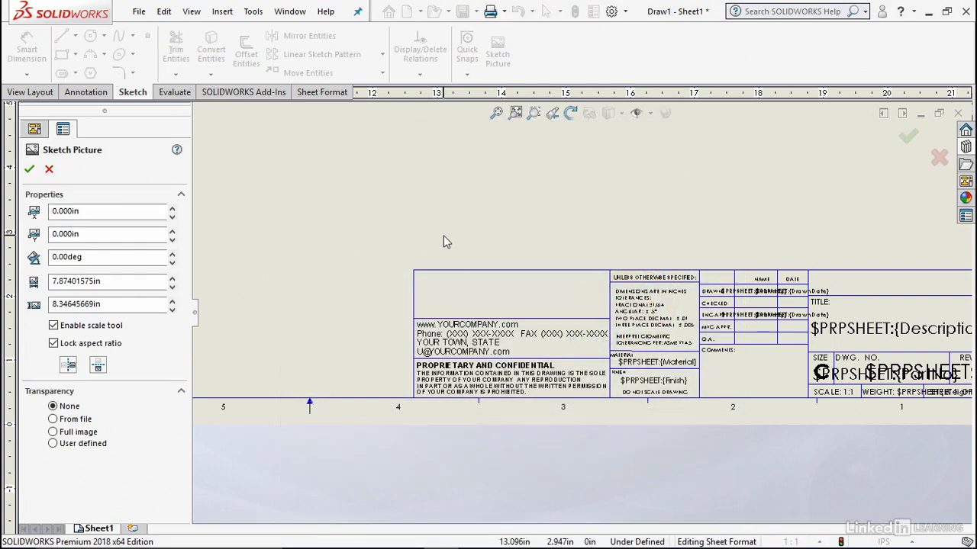
# Scale the logo picture down to about 0.79 in wide by 0.83 in high and take its transparency from the file.
pyautogui.scroll(5, 371, 306)
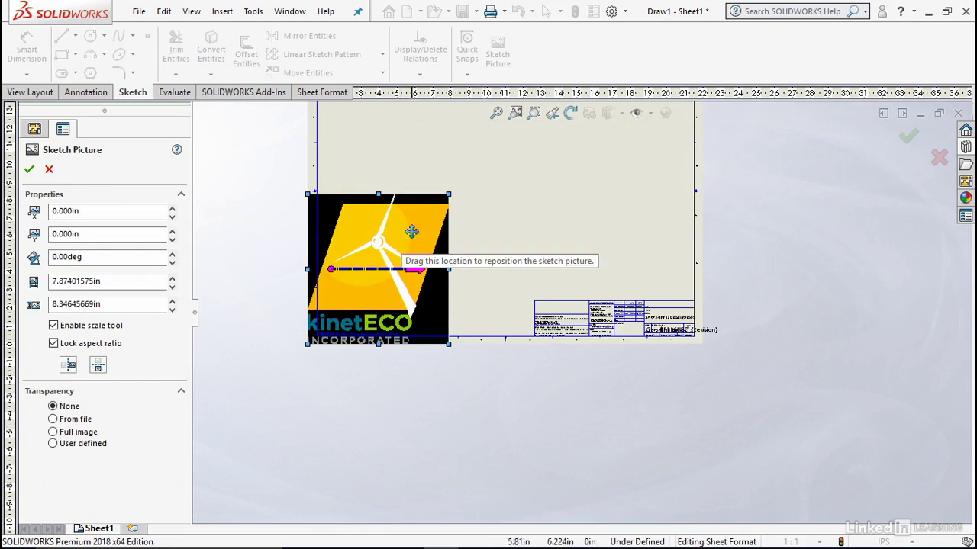
pyautogui.moveTo(449, 195)
pyautogui.mouseDown()
pyautogui.moveTo(327, 323)
pyautogui.moveTo(334, 316)
pyautogui.moveTo(325, 315)
pyautogui.moveTo(472, 259)
pyautogui.moveTo(502, 269)
pyautogui.mouseUp()
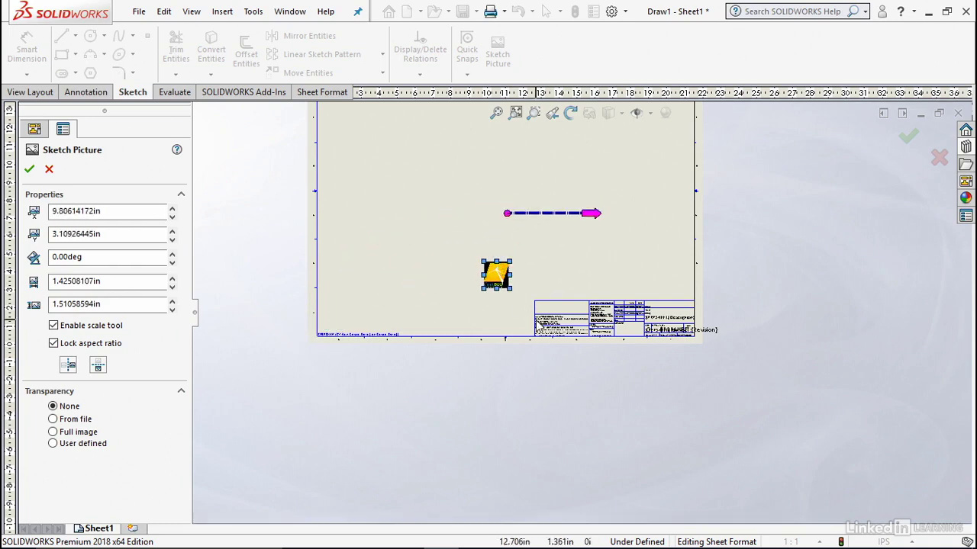
pyautogui.scroll(-4, 496, 267)
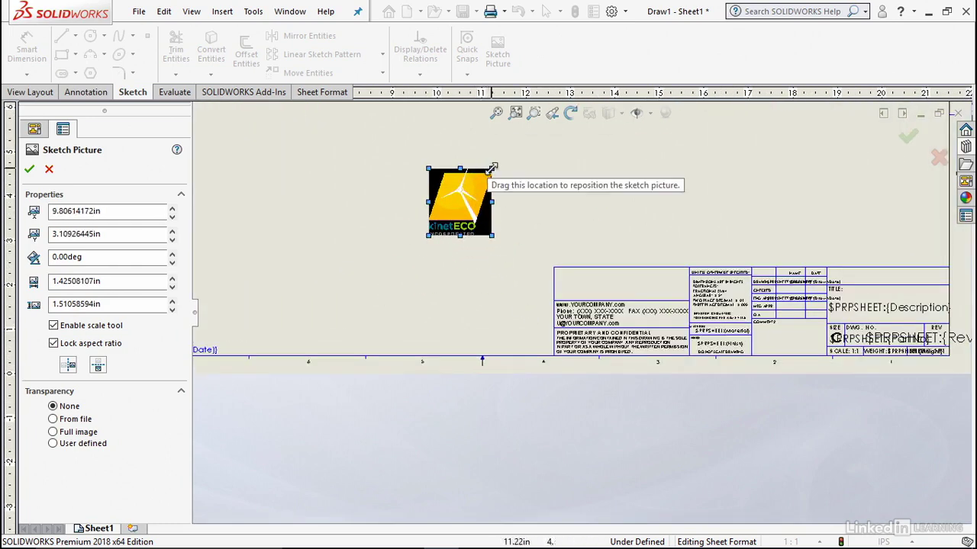
pyautogui.moveTo(492, 168); pyautogui.dragTo(464, 209)
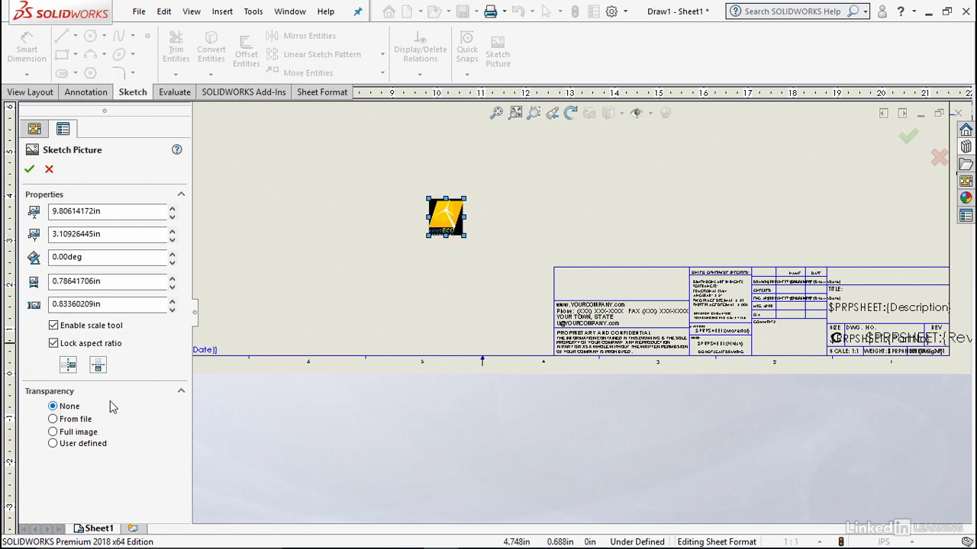
pyautogui.click(53, 419)
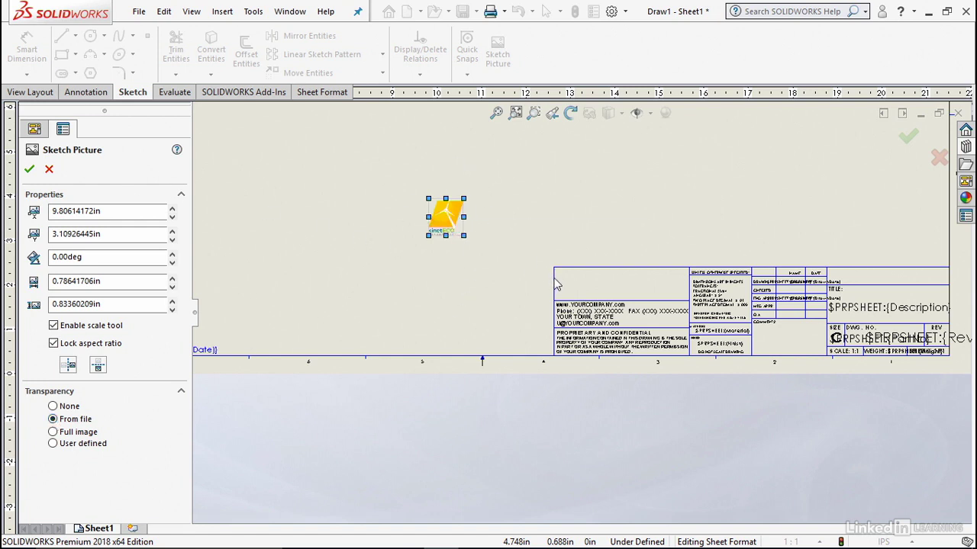
# Move the logo into the empty cell above the company contact note and size it to about 0.69 by 0.73 in.
pyautogui.scroll(-3, 601, 308)
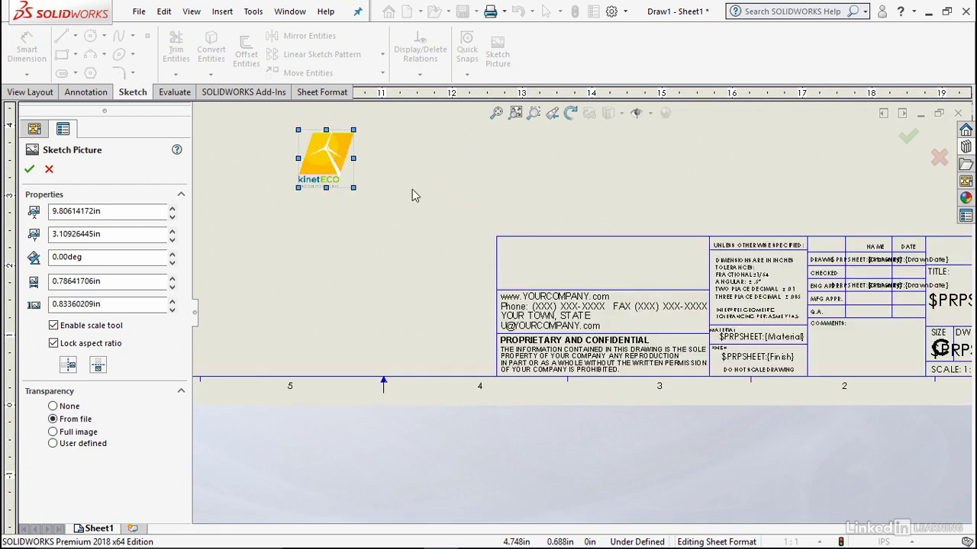
pyautogui.moveTo(353, 132)
pyautogui.mouseDown()
pyautogui.moveTo(325, 168)
pyautogui.moveTo(615, 257)
pyautogui.moveTo(567, 266)
pyautogui.moveTo(597, 242)
pyautogui.moveTo(608, 256)
pyautogui.mouseUp()
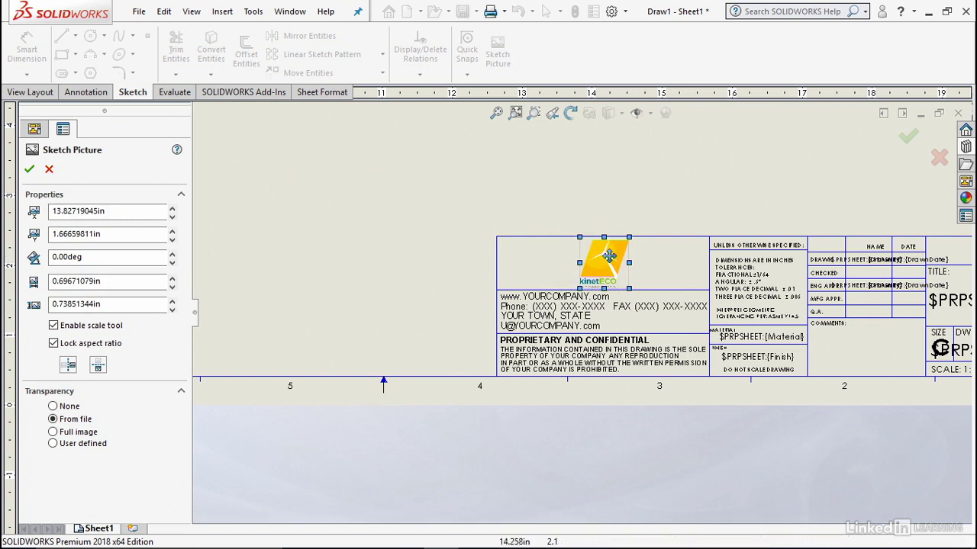
pyautogui.moveTo(580, 289); pyautogui.dragTo(581, 287)
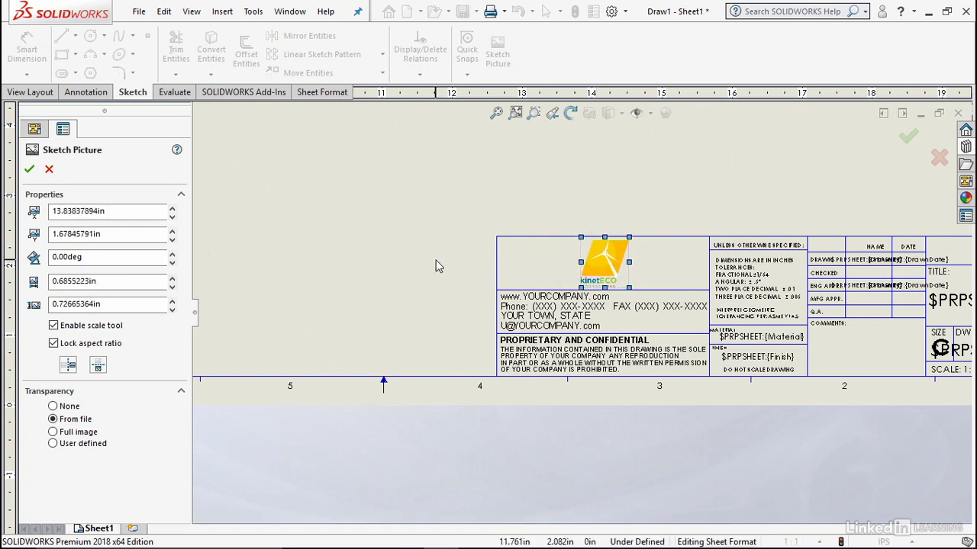
pyautogui.click(29, 168)
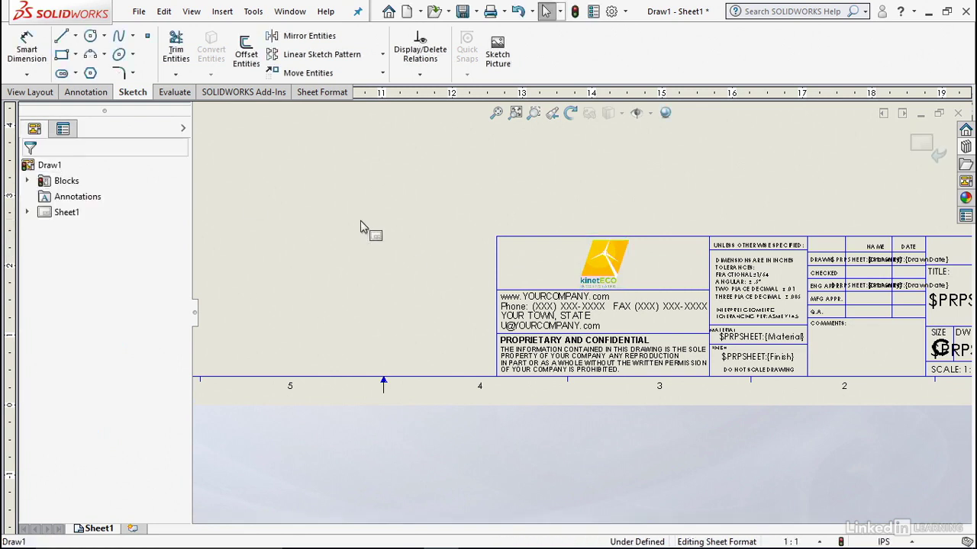
# Check the editable text of the company contact note and the linked property fields in the title block.
pyautogui.click(555, 306)
pyautogui.doubleClick(555, 306)
pyautogui.click(624, 298)
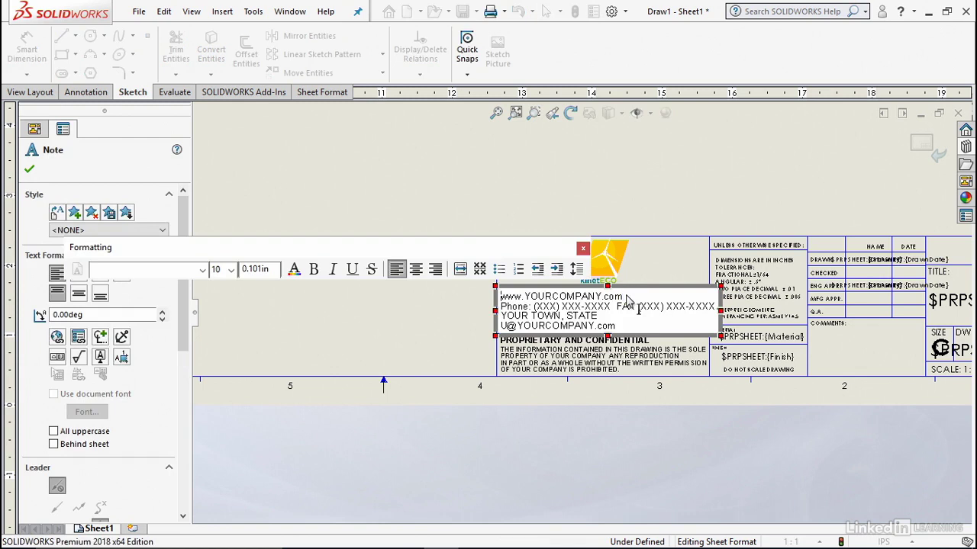
pyautogui.press('Escape')
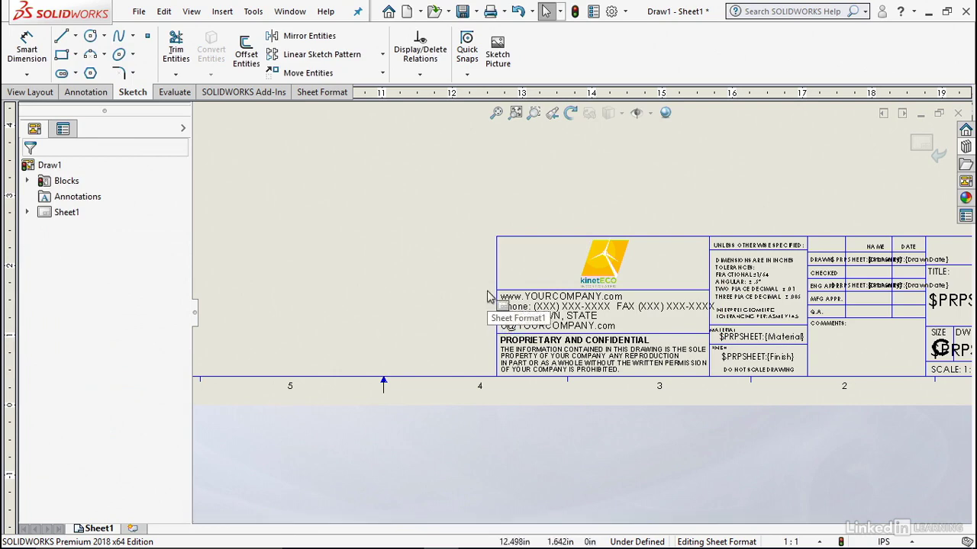
pyautogui.scroll(3, 474, 304)
pyautogui.scroll(-5, 807, 349)
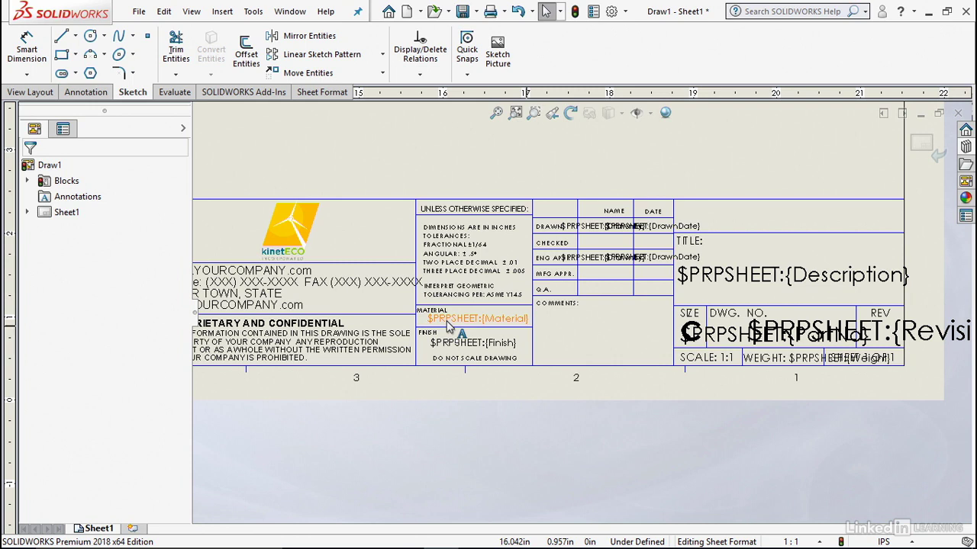
# Place a new empty note above the title block's "UNLESS OTHERWISE SPECIFIED" cell.
pyautogui.click(103, 93)
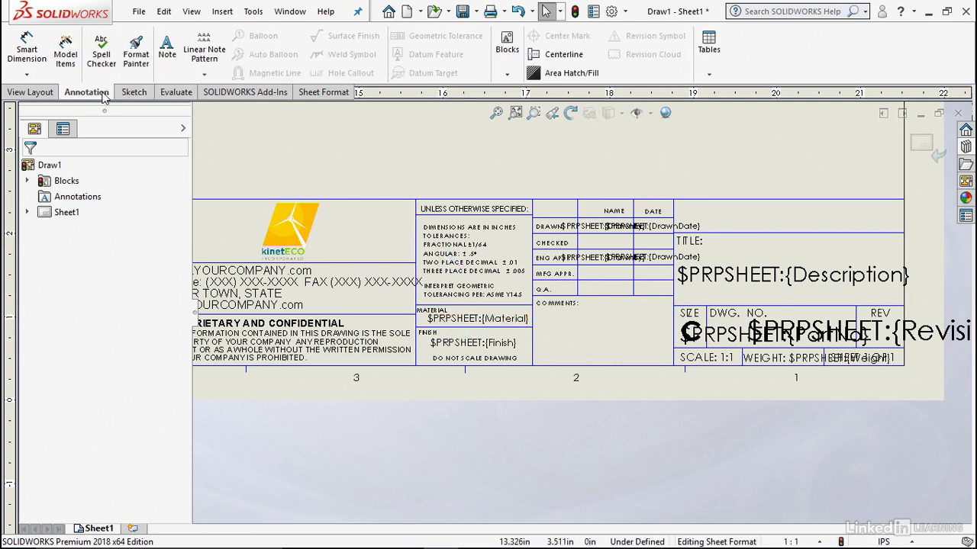
pyautogui.click(167, 47)
pyautogui.click(461, 159)
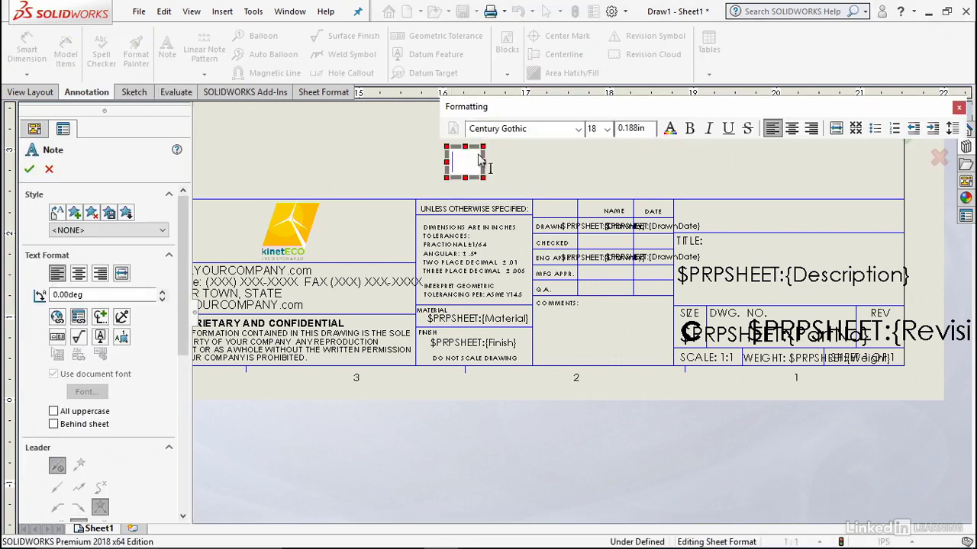
# Link the note to the SW-Long Date property, using the model from the drawing view specified in Sheet Properties, and finish the note.
pyautogui.click(78, 317)
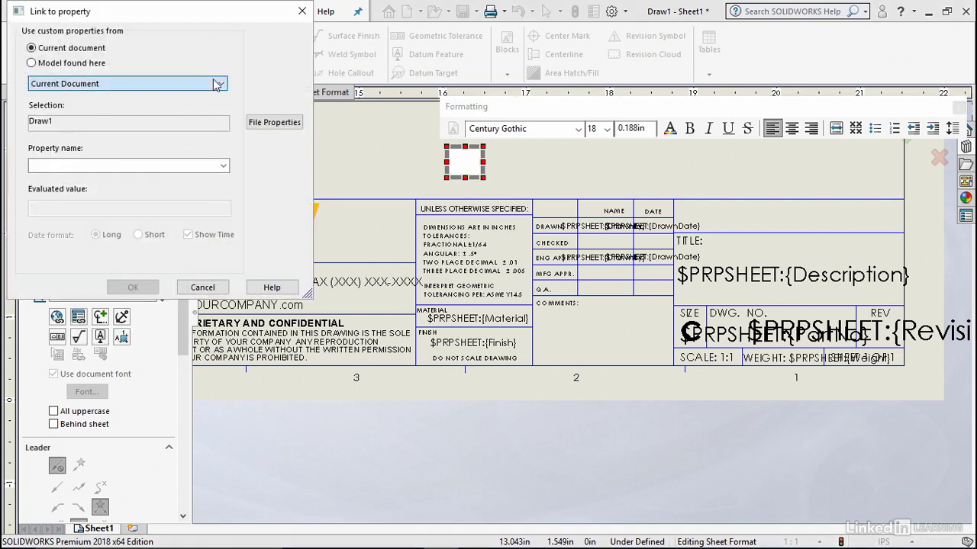
pyautogui.click(216, 85)
pyautogui.click(33, 66)
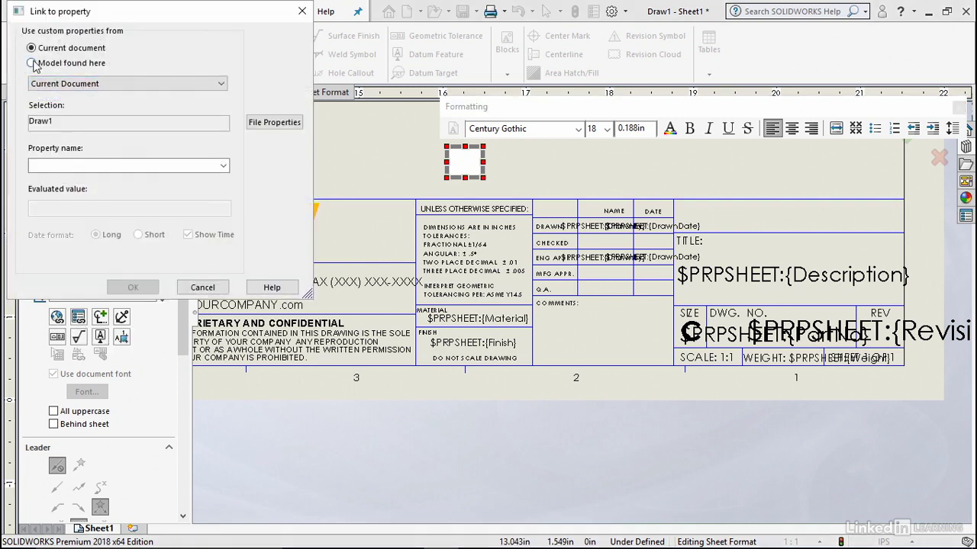
pyautogui.click(32, 64)
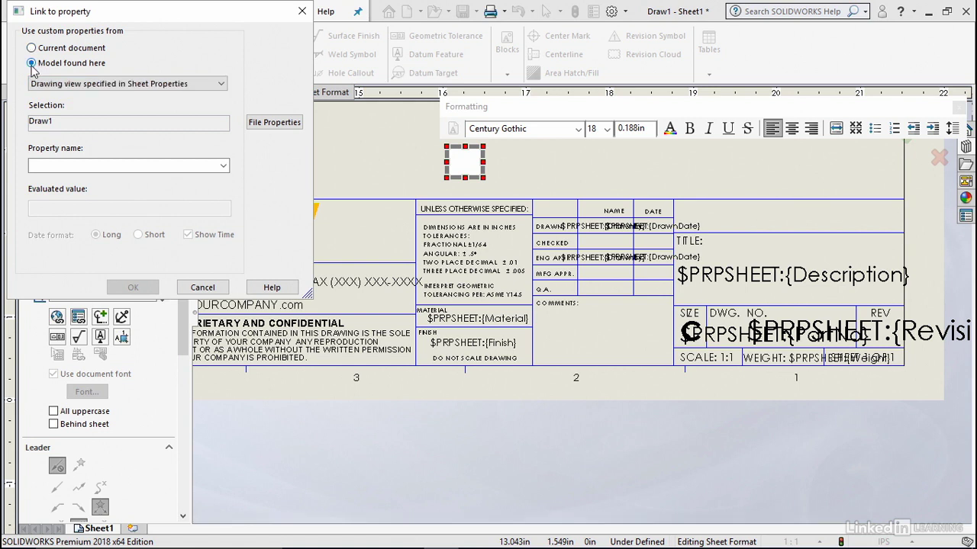
pyautogui.click(198, 86)
pyautogui.click(207, 127)
pyautogui.click(223, 166)
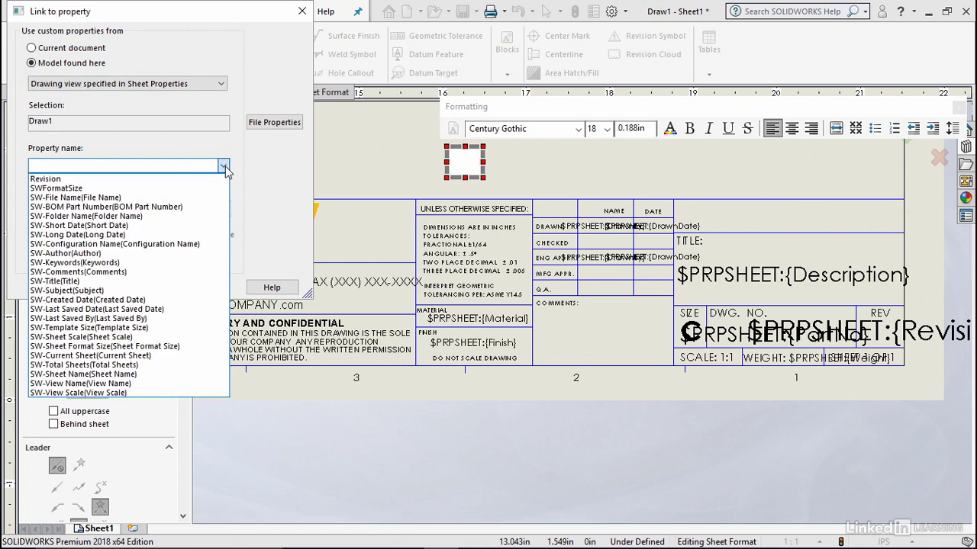
pyautogui.click(142, 236)
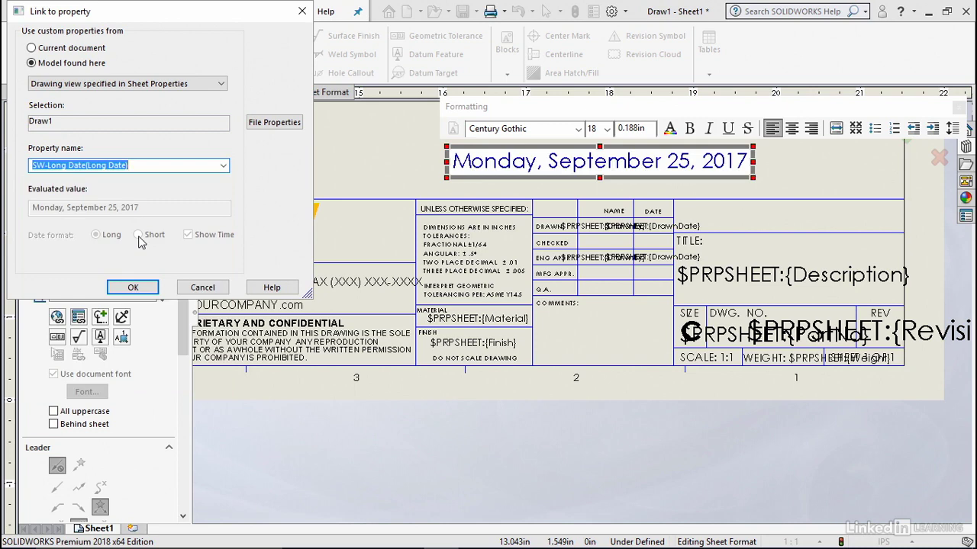
pyautogui.click(133, 286)
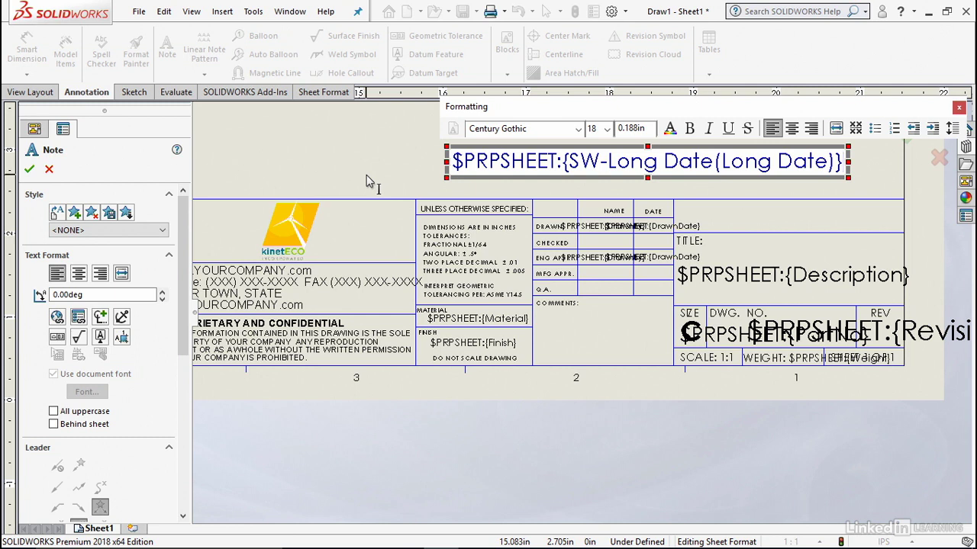
pyautogui.click(29, 171)
# Exit sheet format editing and return to the whole drawing sheet.
pyautogui.scroll(3, 310, 173)
pyautogui.scroll(-1, 641, 255)
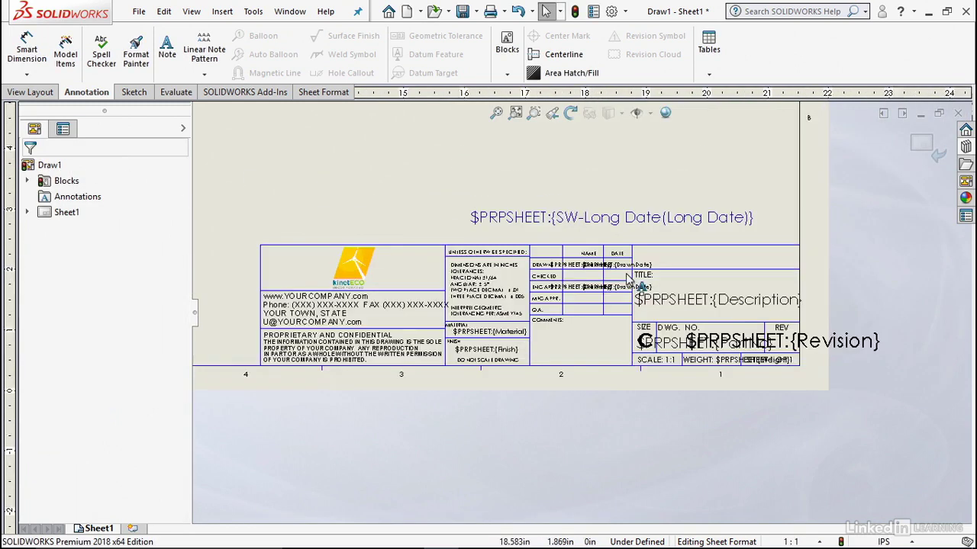
pyautogui.scroll(-1, 627, 279)
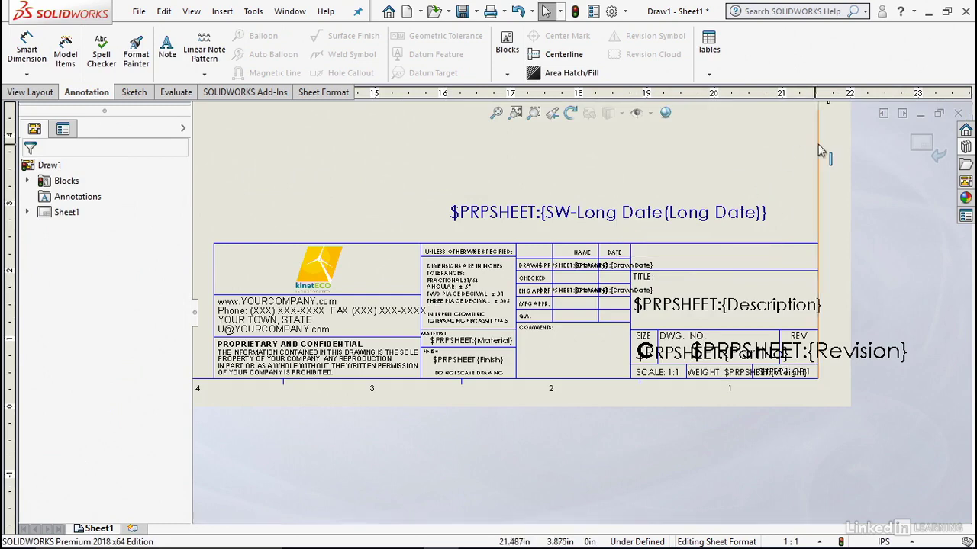
pyautogui.click(938, 151)
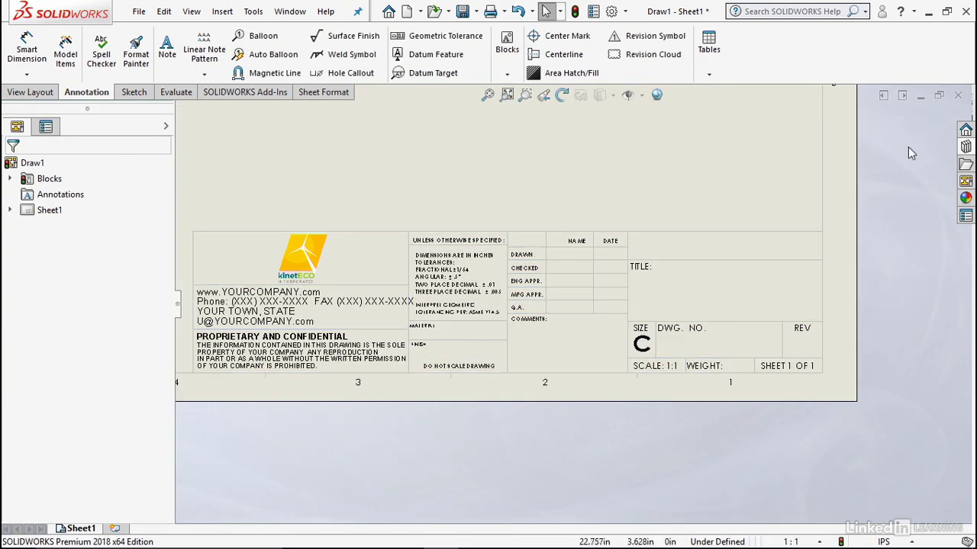
pyautogui.scroll(4, 825, 240)
pyautogui.scroll(-2, 649, 267)
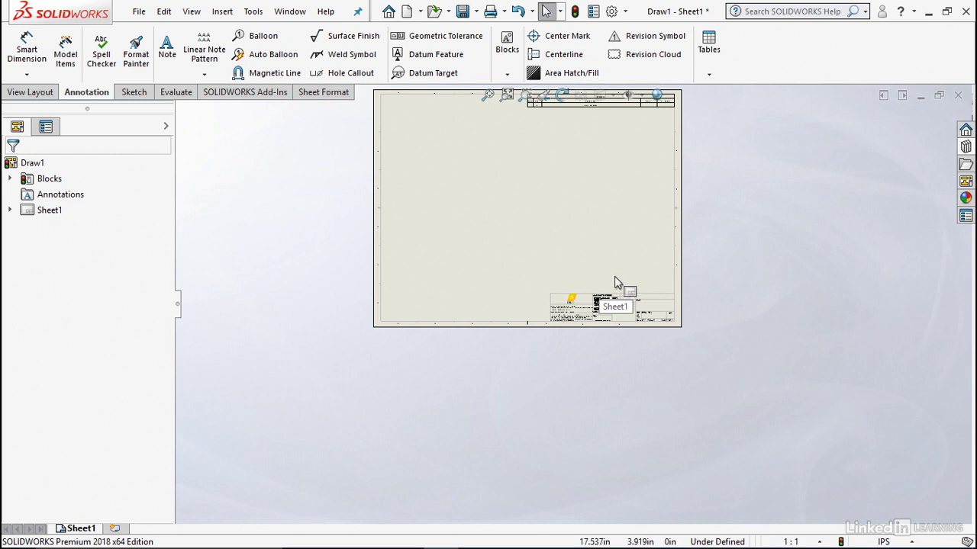
pyautogui.scroll(-3, 614, 279)
pyautogui.scroll(4, 606, 275)
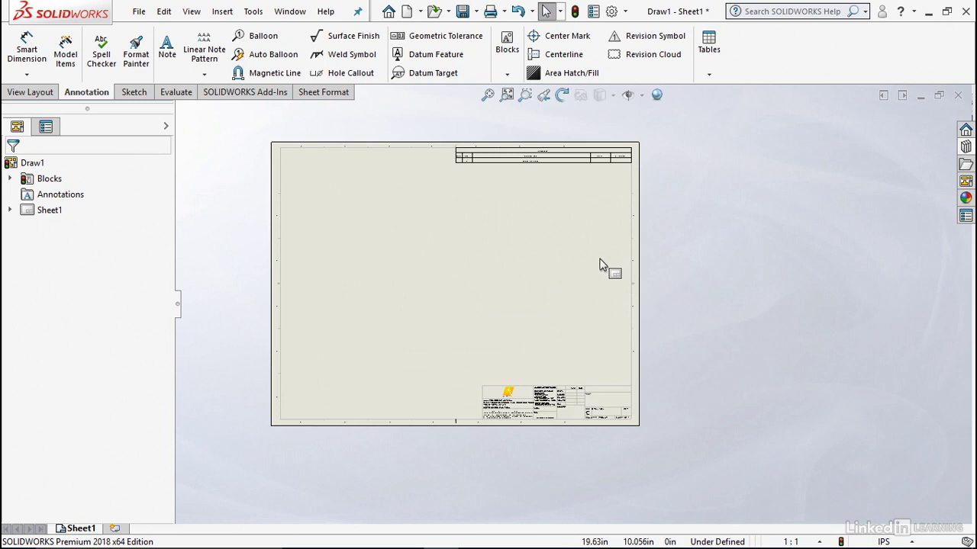
# Start a Save As of the drawing with the file type Drawing Templates (*.drwdot).
pyautogui.click(138, 12)
pyautogui.click(206, 128)
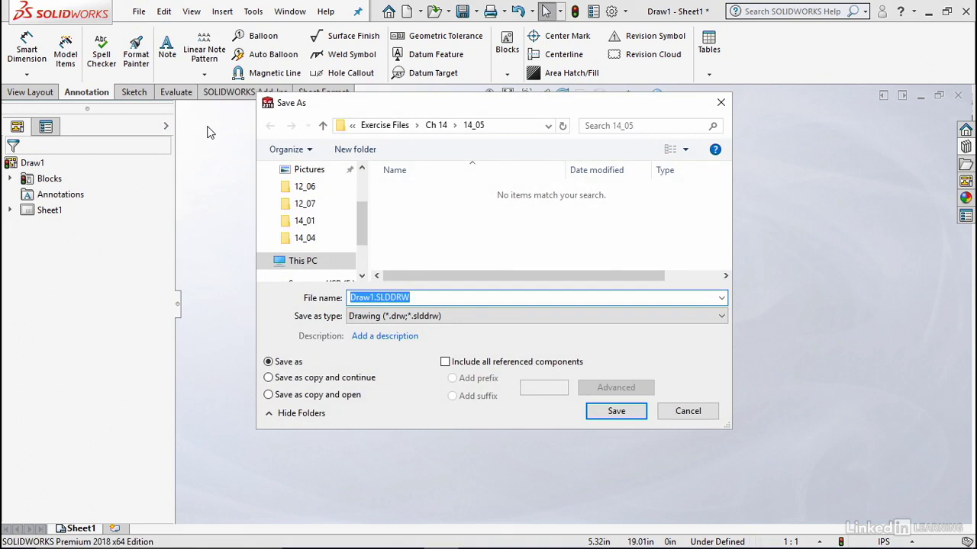
pyautogui.click(721, 318)
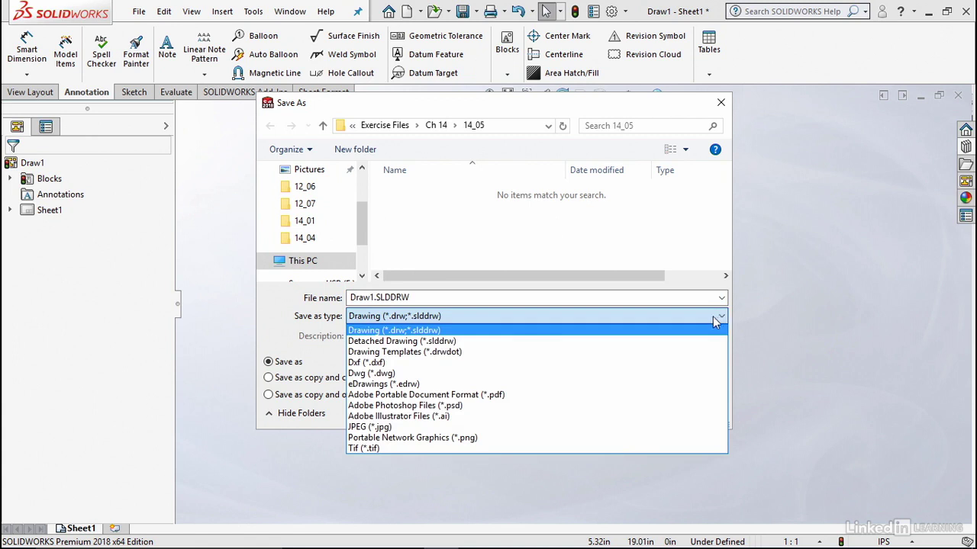
pyautogui.click(401, 354)
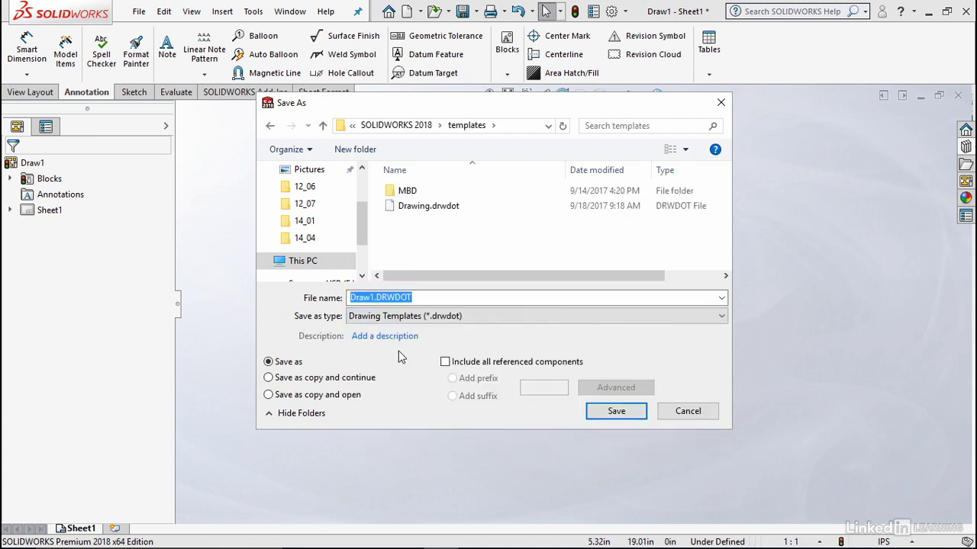
# Save the template as Draw1.DRWDOT in the Desktop folder Exercise Files > Ch 15 > 15_01.
pyautogui.scroll(2, 361, 219)
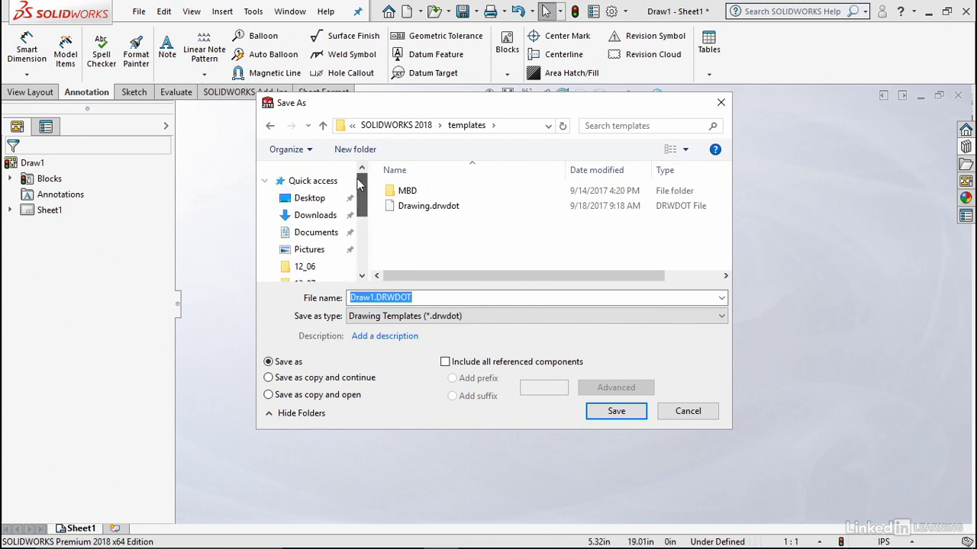
pyautogui.click(307, 199)
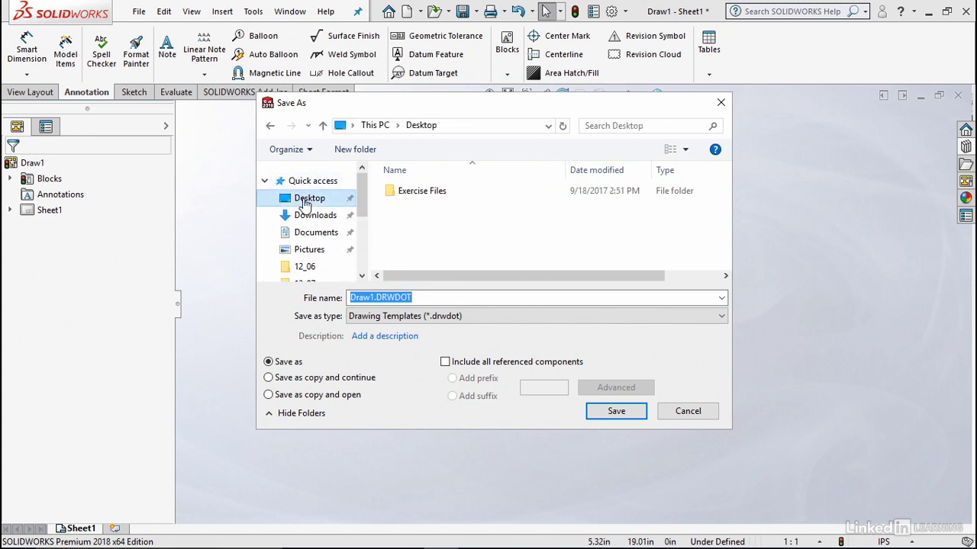
pyautogui.doubleClick(416, 191)
pyautogui.moveTo(726, 188); pyautogui.dragTo(737, 257)
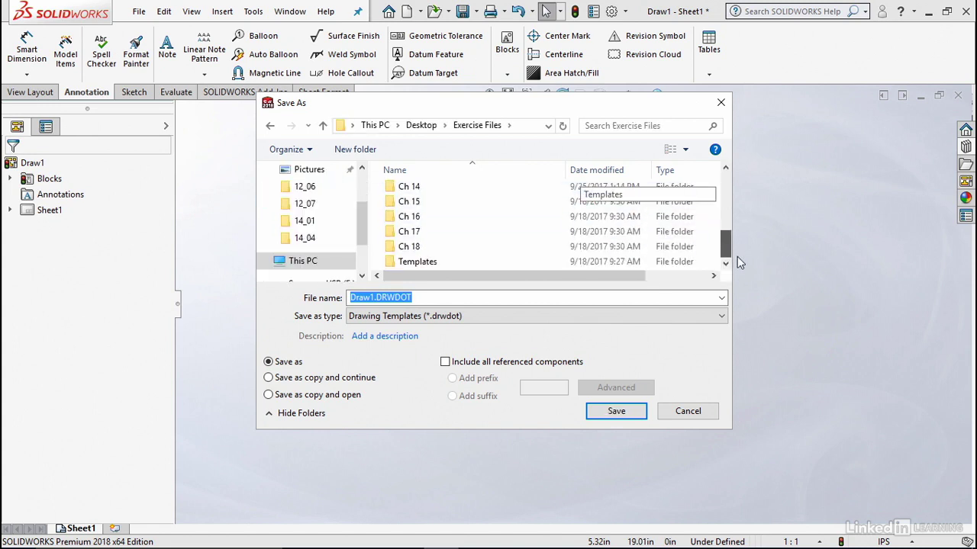
pyautogui.doubleClick(412, 205)
pyautogui.click(401, 193)
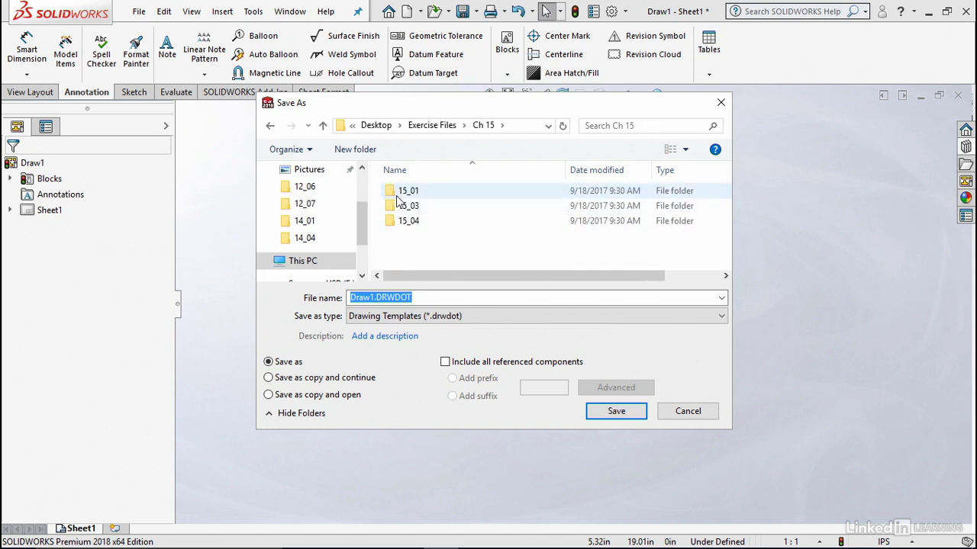
pyautogui.doubleClick(403, 195)
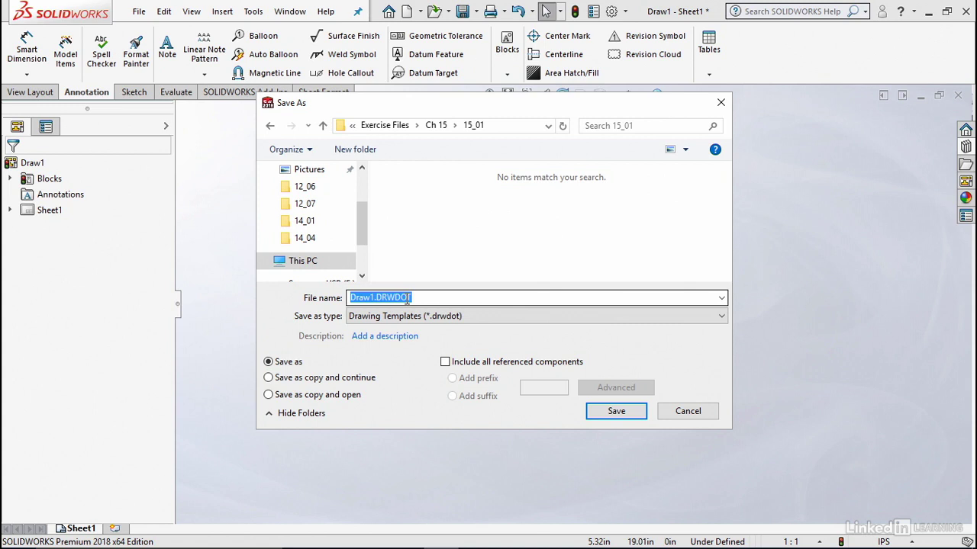
pyautogui.click(624, 412)
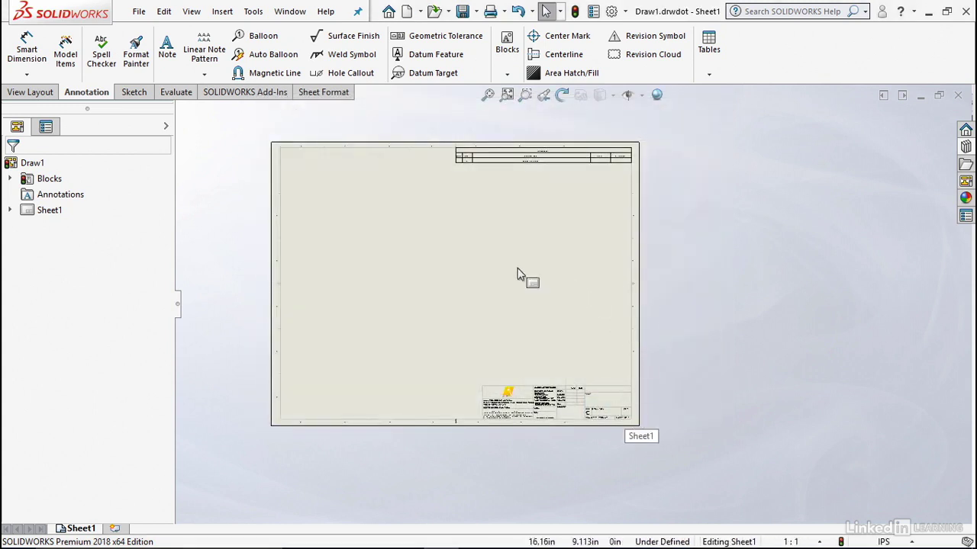
# Check which template groups are offered for a new document, including MBD, without creating one.
pyautogui.click(407, 11)
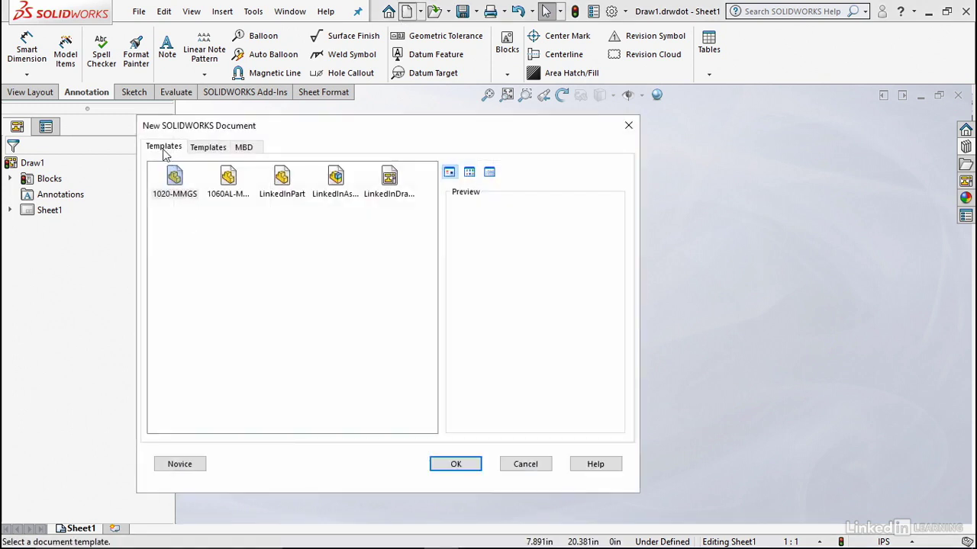
pyautogui.click(211, 150)
pyautogui.click(249, 150)
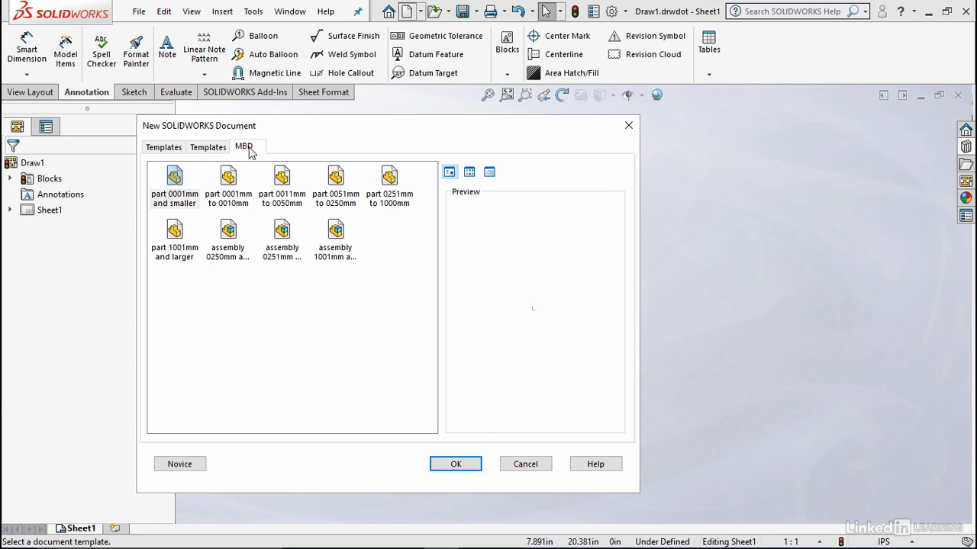
pyautogui.click(526, 464)
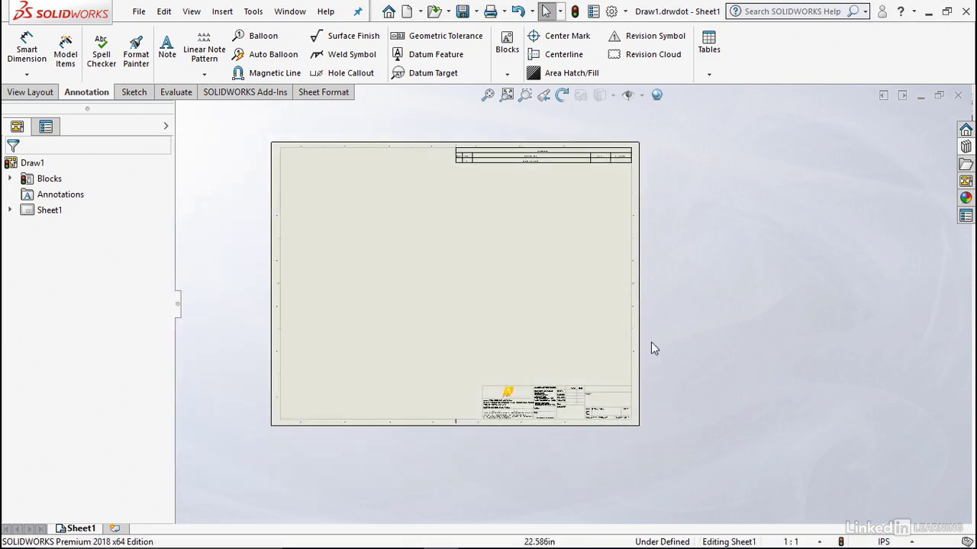
# Add the Exercise Files > Ch 15 > 15_01 folder to the Document Templates file locations in the system options.
pyautogui.click(610, 12)
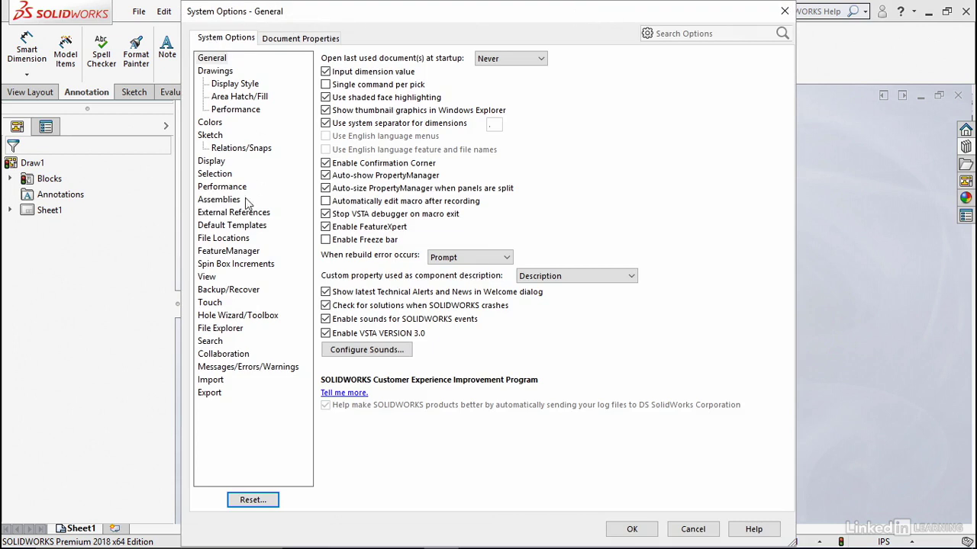
pyautogui.click(233, 226)
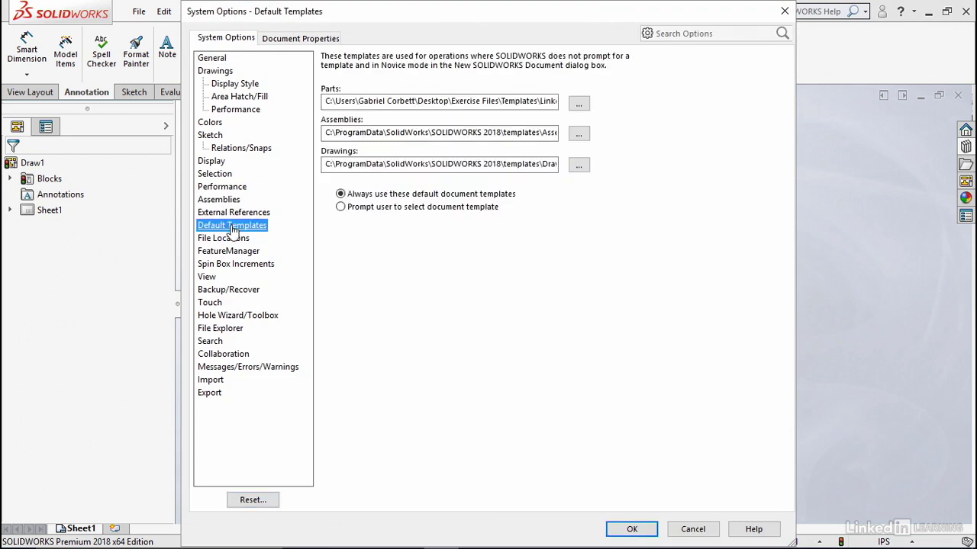
pyautogui.click(217, 240)
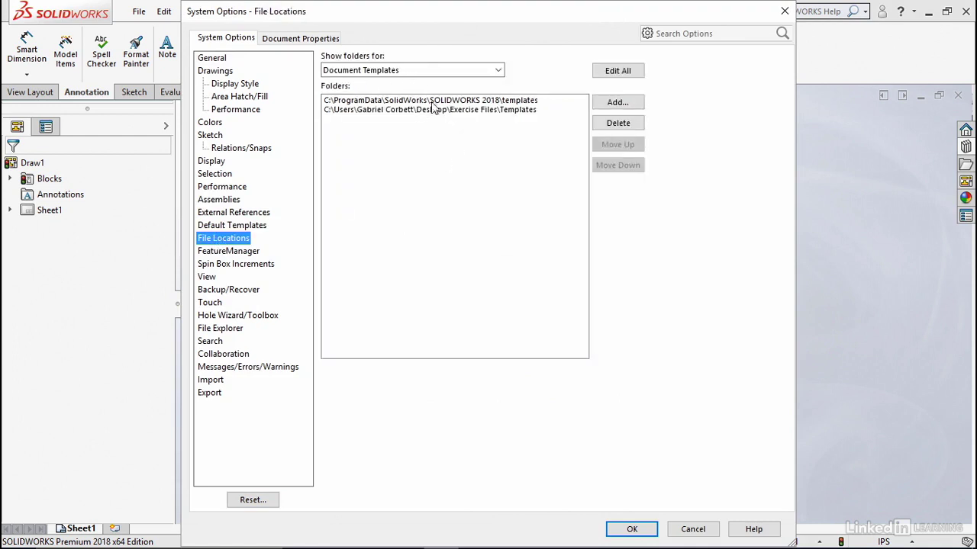
pyautogui.click(617, 103)
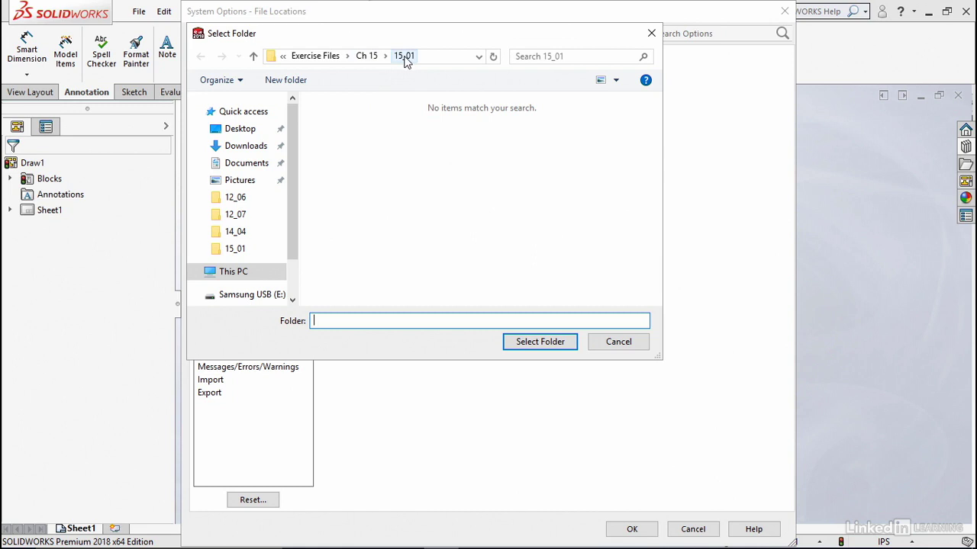
pyautogui.click(371, 56)
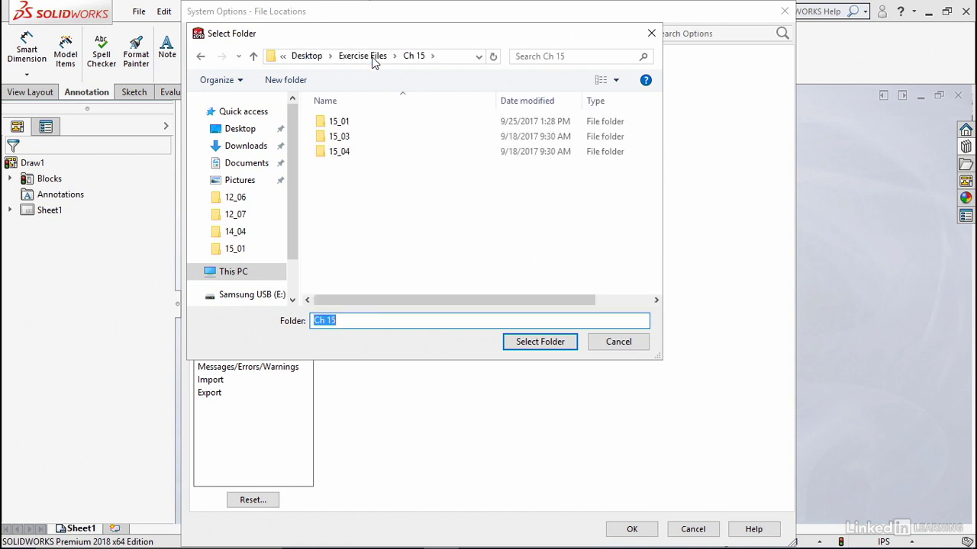
pyautogui.doubleClick(320, 123)
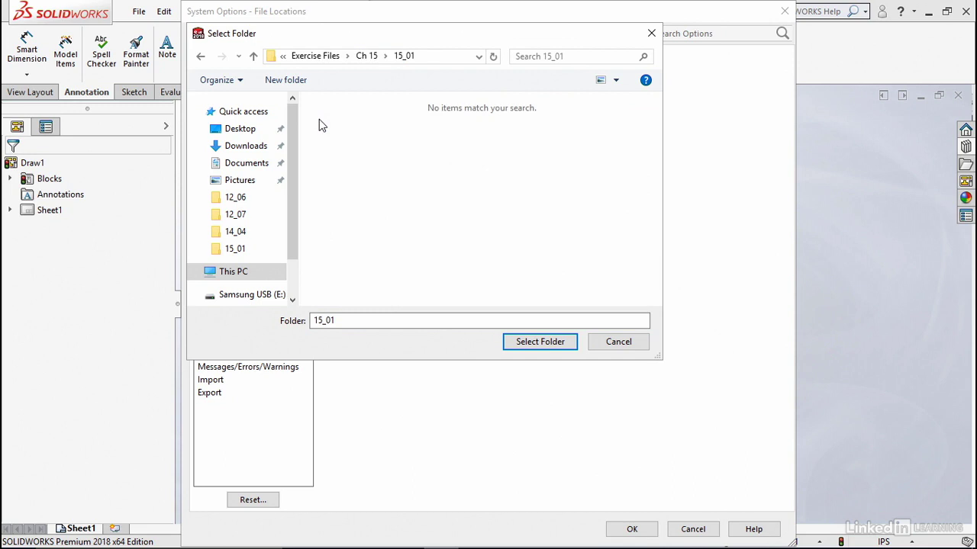
pyautogui.click(538, 342)
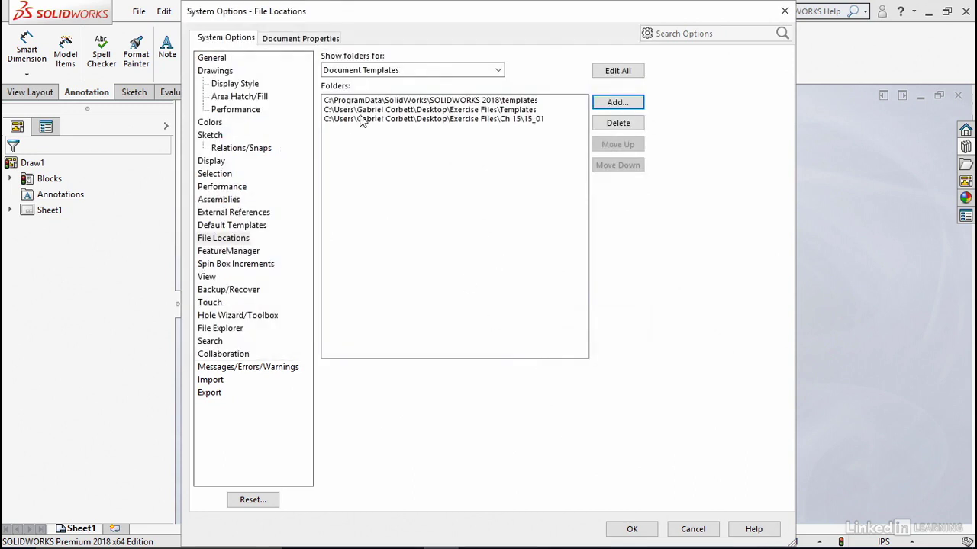
# Apply the system options and accept adding the 15_01 folder to the search paths, retrying while the server is busy.
pyautogui.click(632, 530)
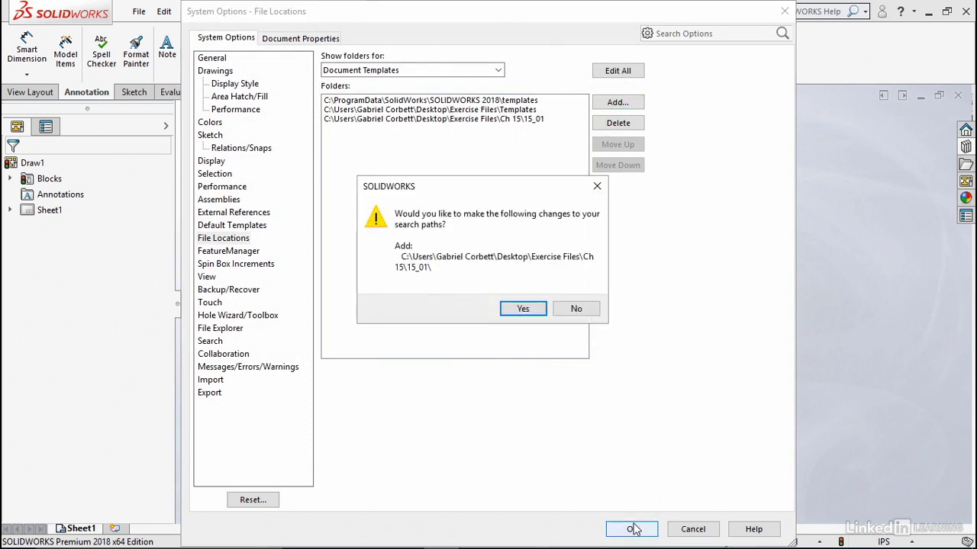
pyautogui.click(522, 313)
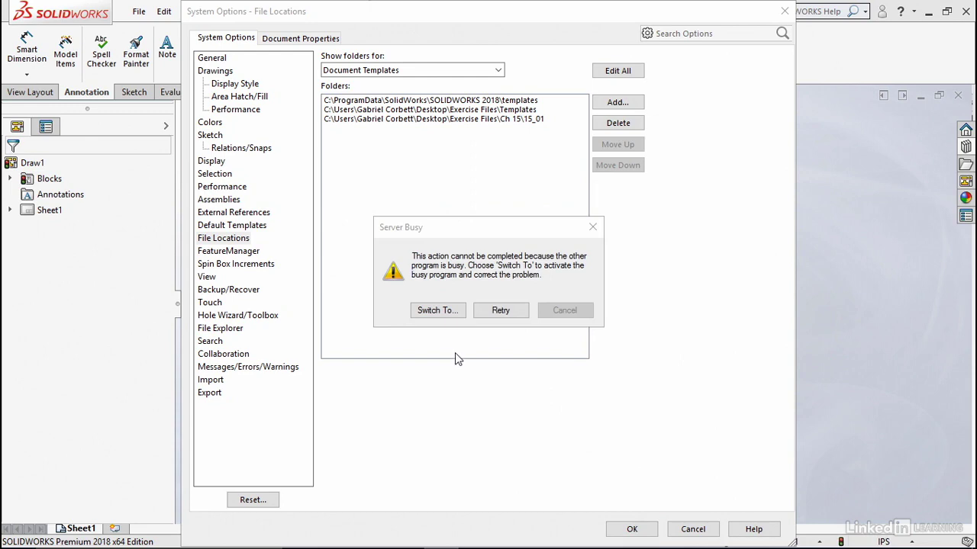
pyautogui.click(493, 313)
pyautogui.click(492, 313)
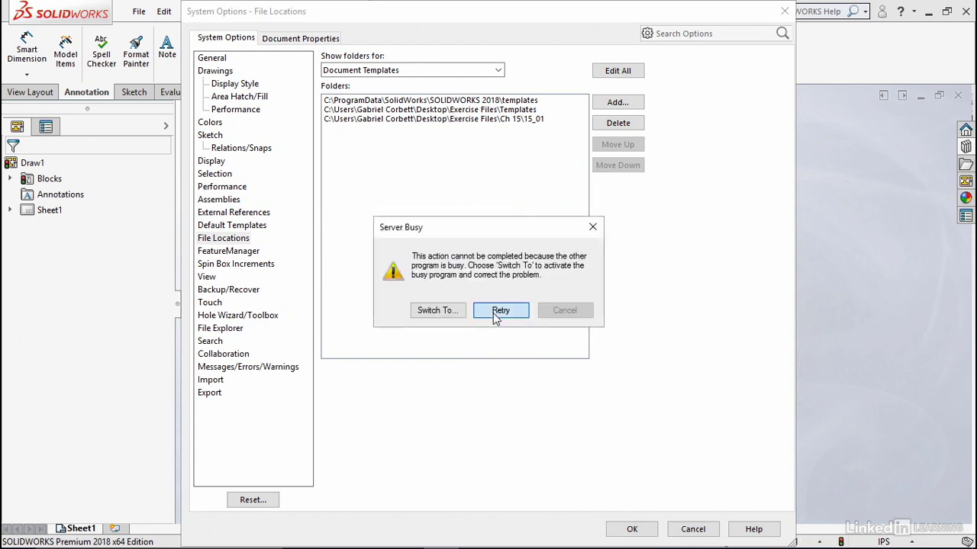
pyautogui.click(493, 313)
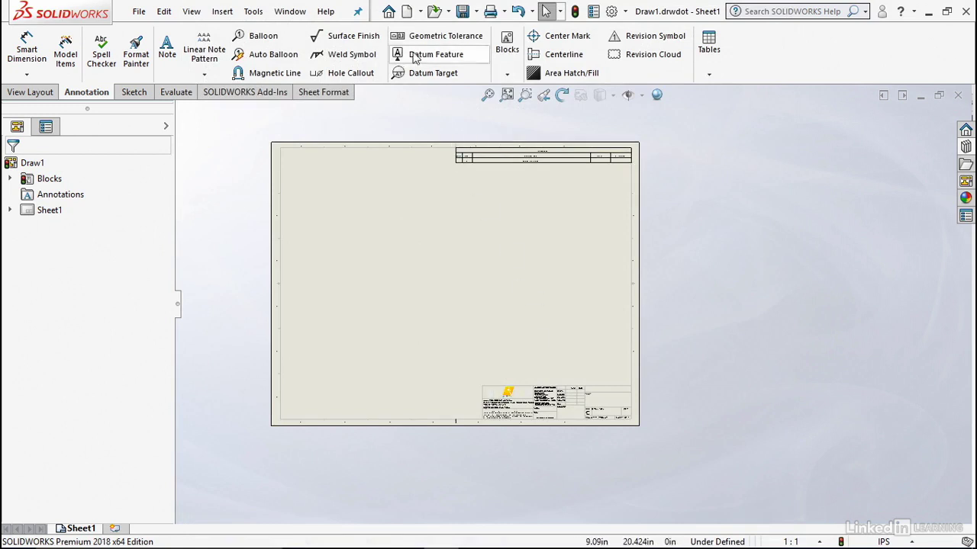
# Create a new drawing from the Draw1 template in 15_01, using a temporary replacement for the missing TechnicLite font.
pyautogui.click(407, 11)
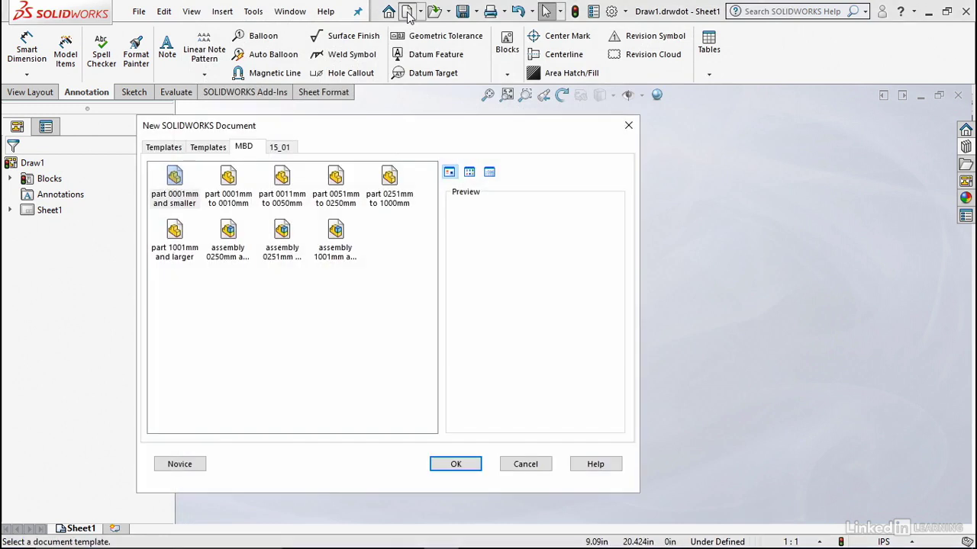
pyautogui.click(280, 148)
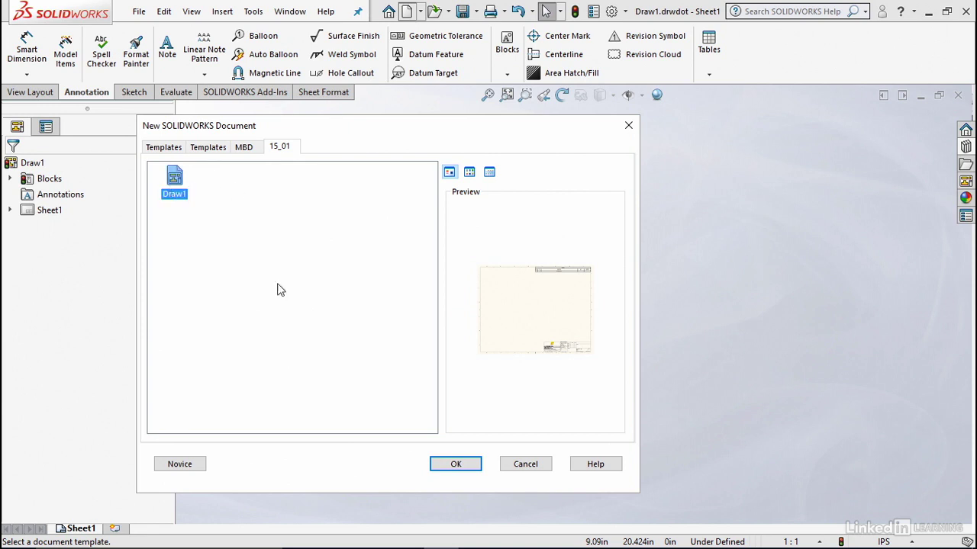
pyautogui.click(466, 464)
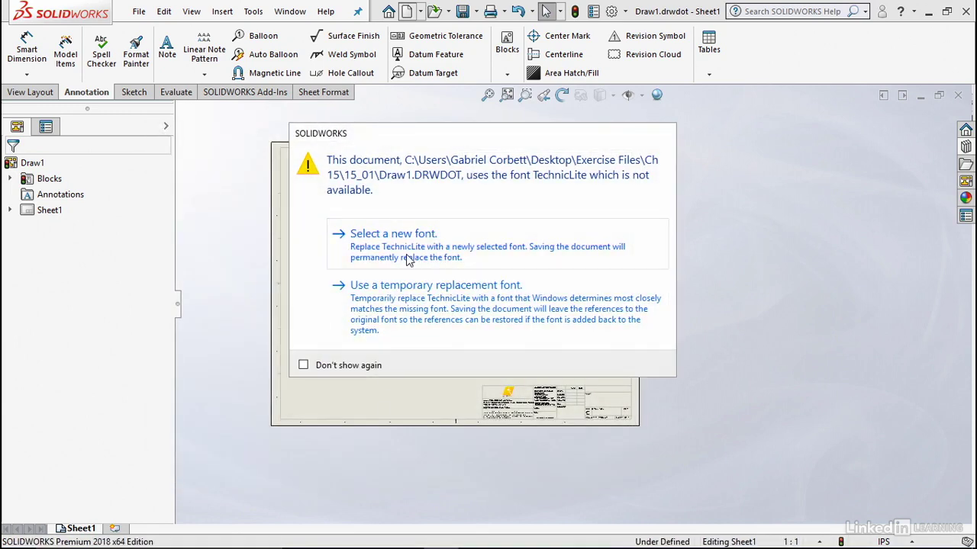
pyautogui.click(454, 309)
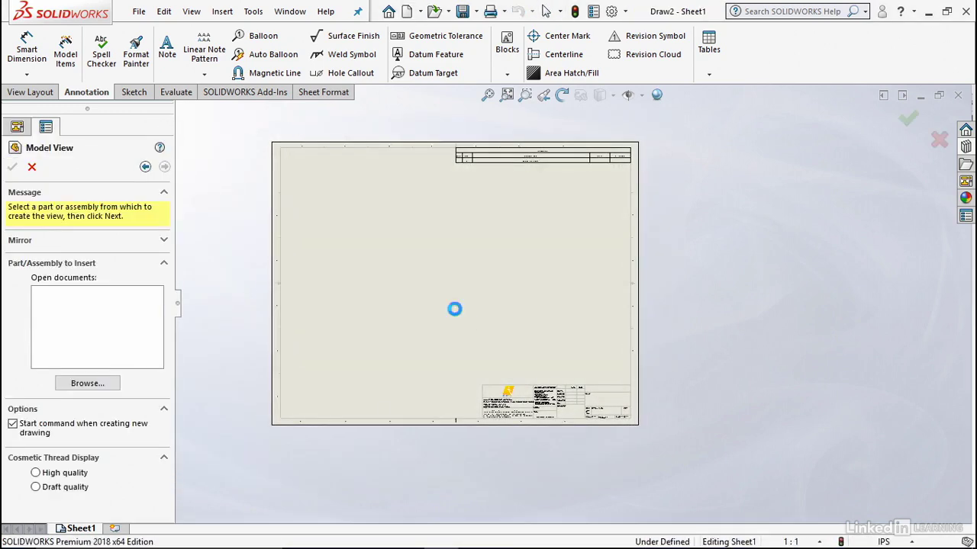